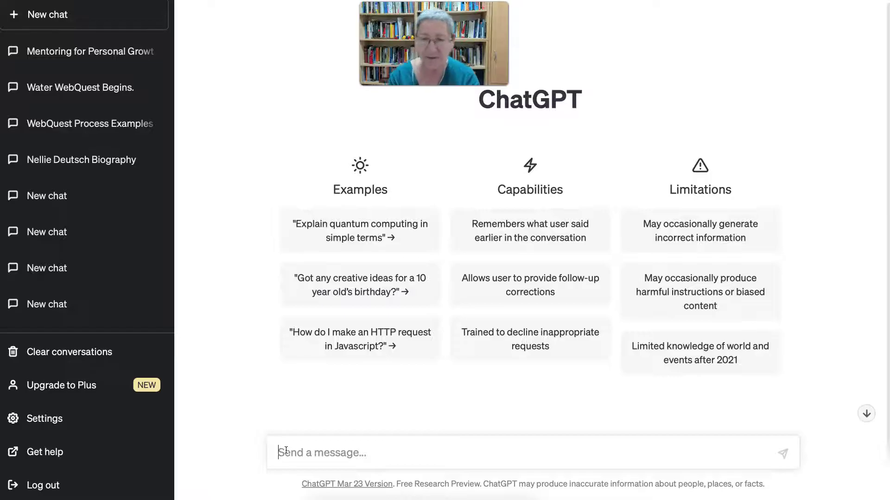
# Ask ChatGPT: 'An example of an introduction to a WebQuest citing ChatGPT APA style.'.
pyautogui.write('We')
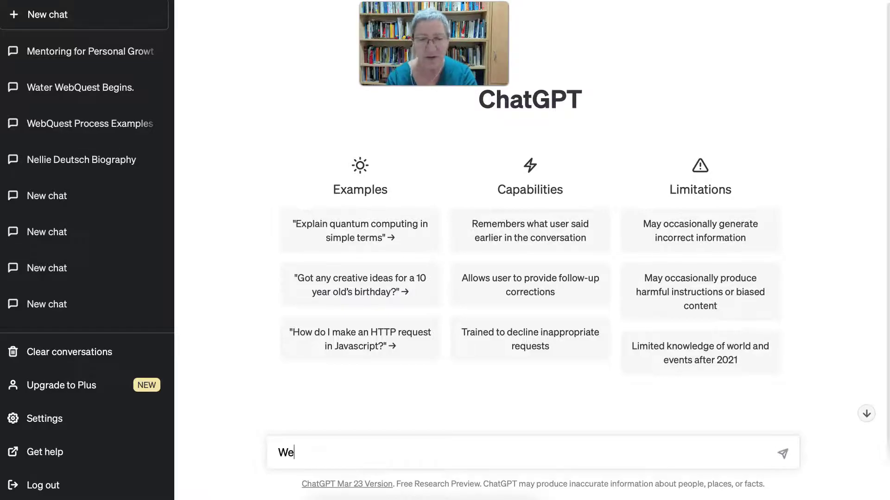
pyautogui.write('b')
pyautogui.press('BackSpace')
pyautogui.press('BackSpace')
pyautogui.press('BackSpace')
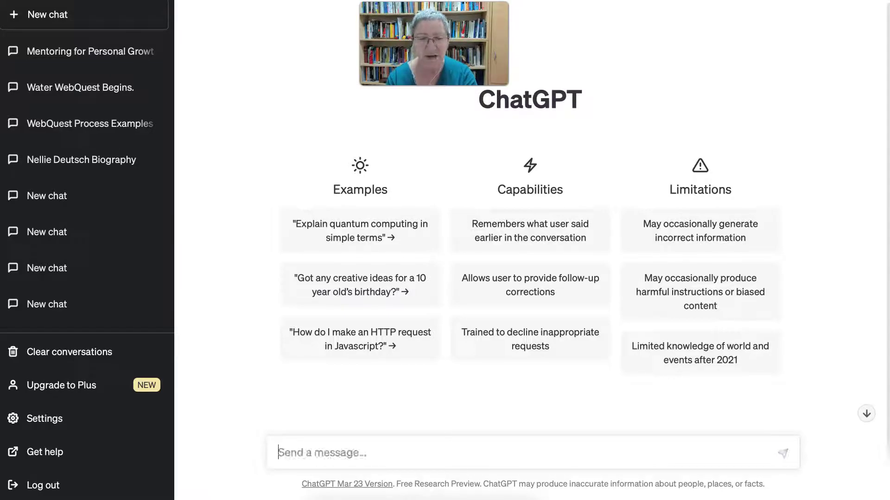
pyautogui.write('Ane')
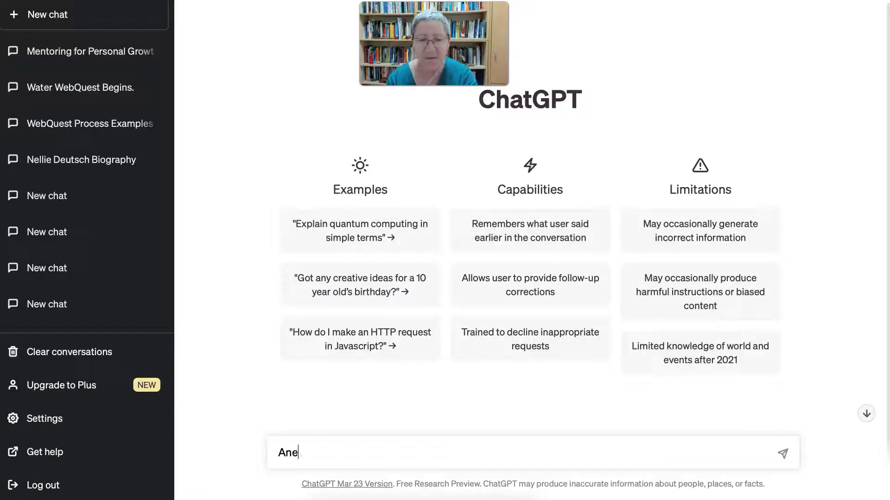
pyautogui.press('BackSpace')
pyautogui.write('example')
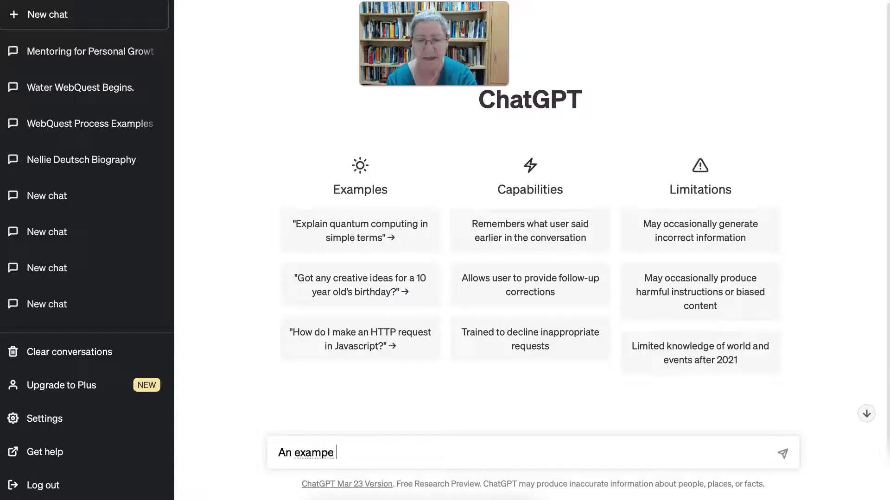
pyautogui.press('BackSpace')
pyautogui.write('le of a ')
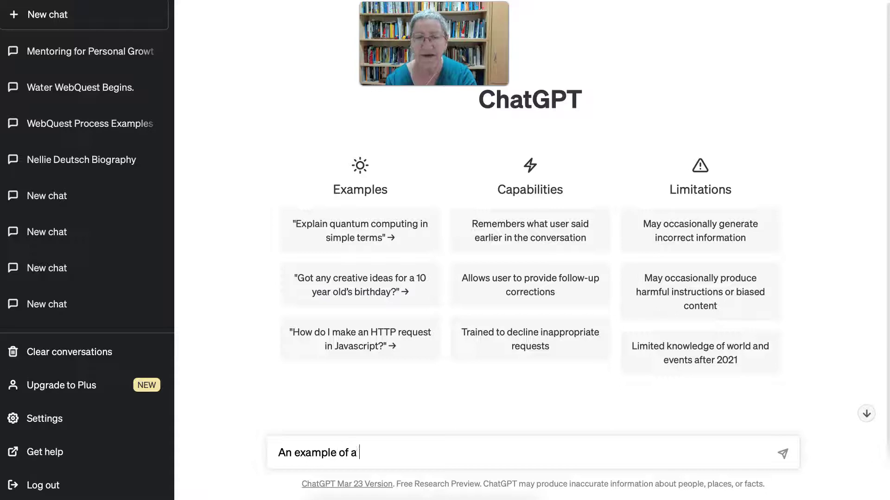
pyautogui.write('n intor')
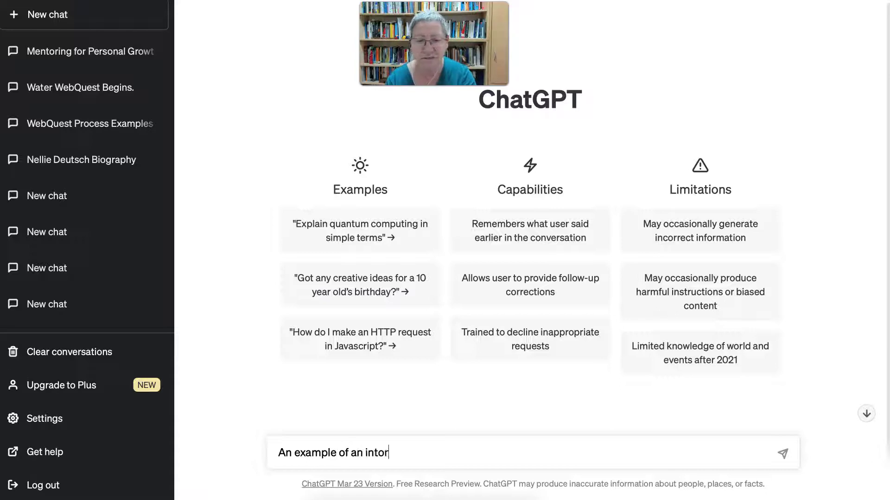
pyautogui.press('BackSpace')
pyautogui.press('BackSpace')
pyautogui.write('roduc')
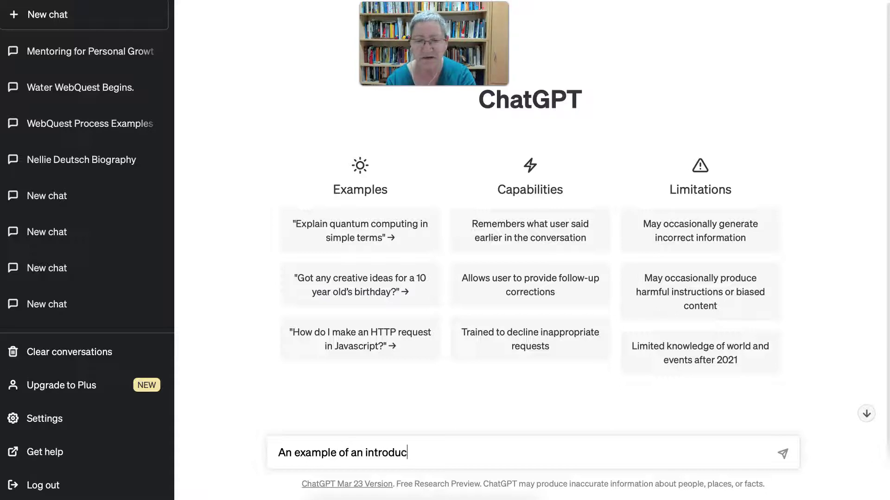
pyautogui.write('tion to a ')
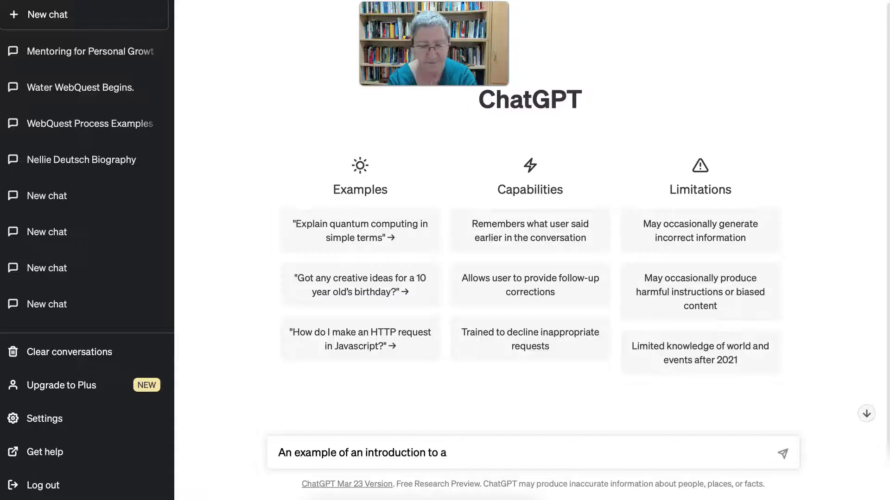
pyautogui.write('WebQ')
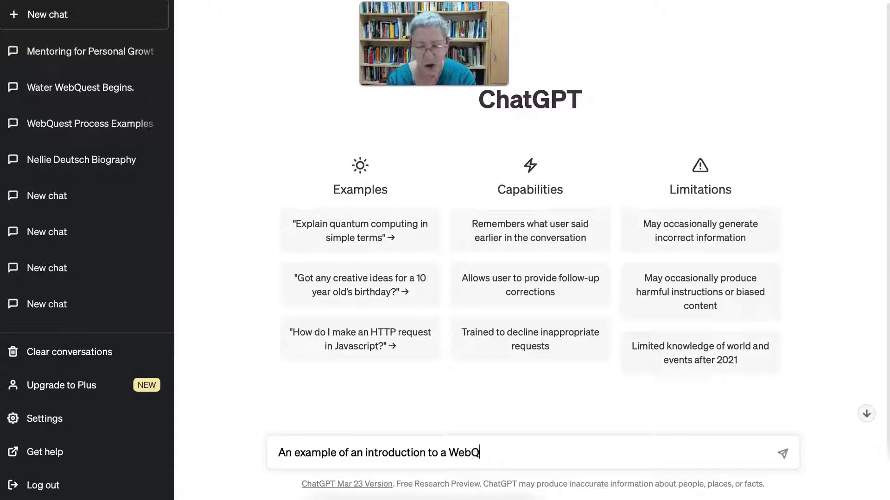
pyautogui.write('uest  on')
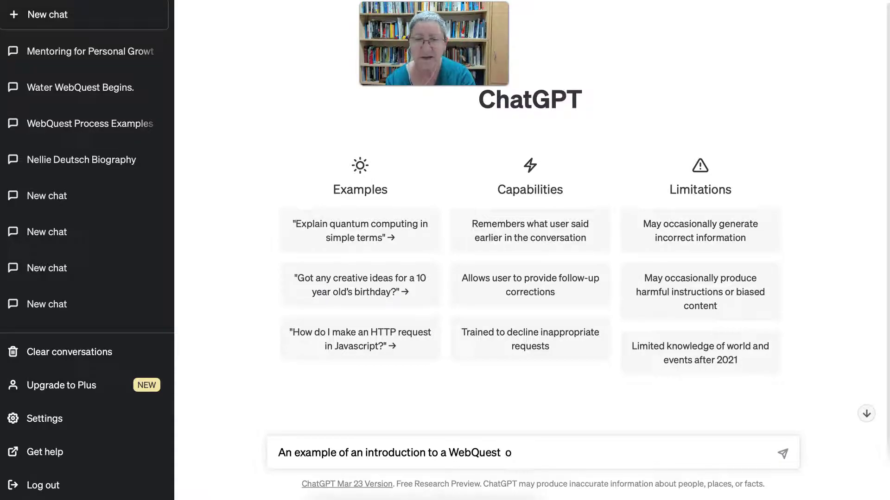
pyautogui.press('BackSpace')
pyautogui.press('BackSpace')
pyautogui.write('citing ')
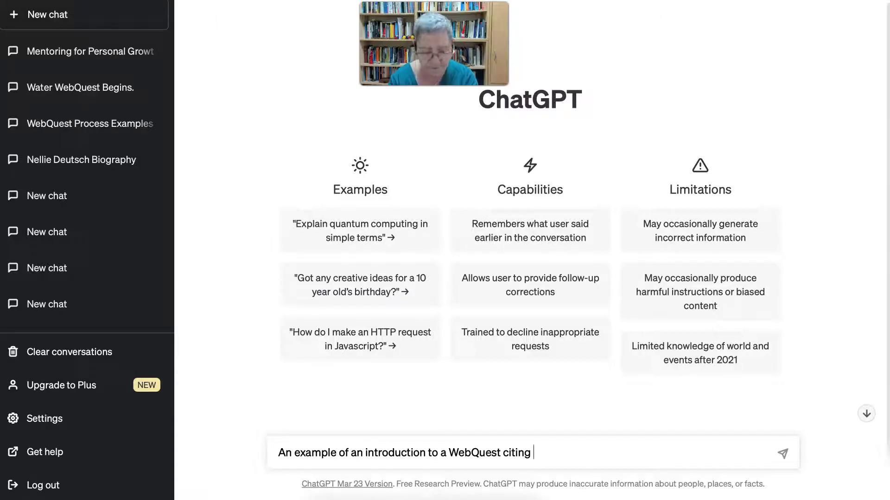
pyautogui.write('ChatrGPT')
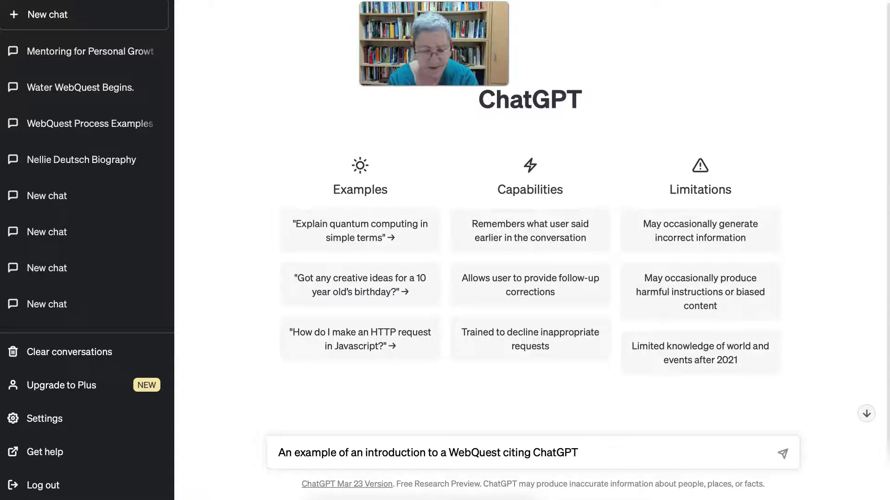
pyautogui.write(' APA ')
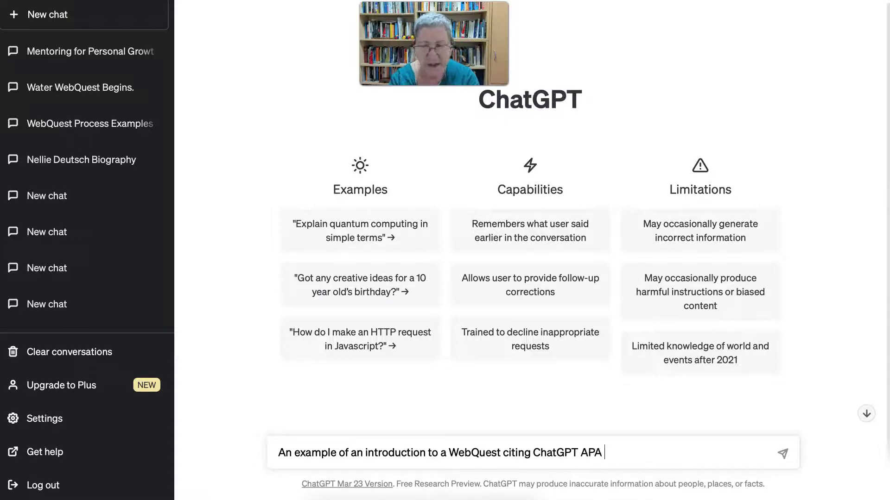
pyautogui.write('syle.')
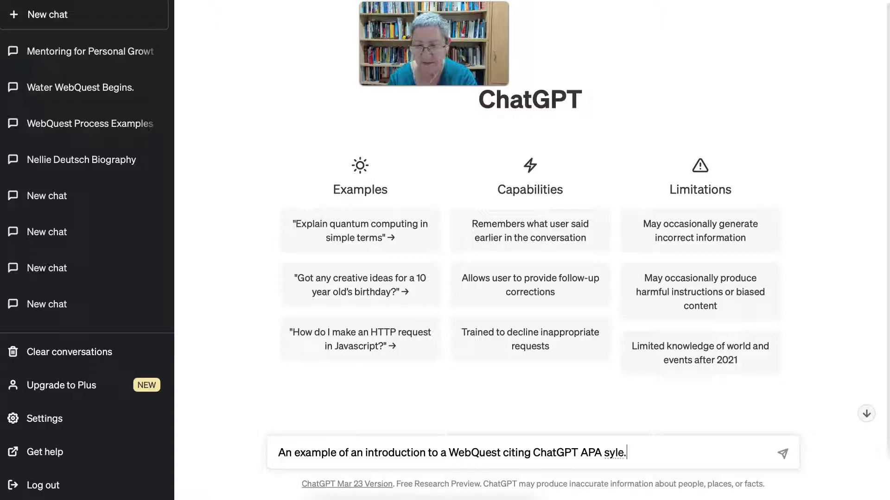
pyautogui.press('BackSpace')
pyautogui.press('BackSpace')
pyautogui.press('BackSpace')
pyautogui.write('tyle')
pyautogui.press('Return')
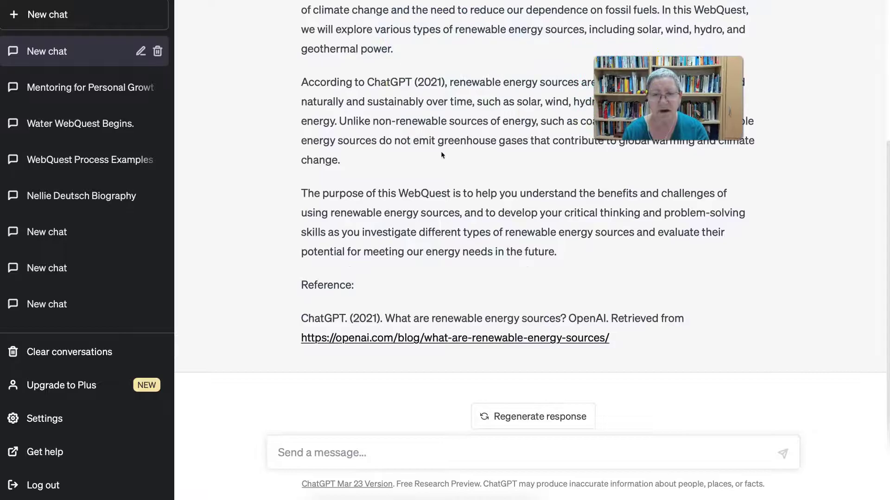
# Scroll through the renewable energy WebQuest reply down to its APA reference and back.
pyautogui.scroll(5, 441, 151)
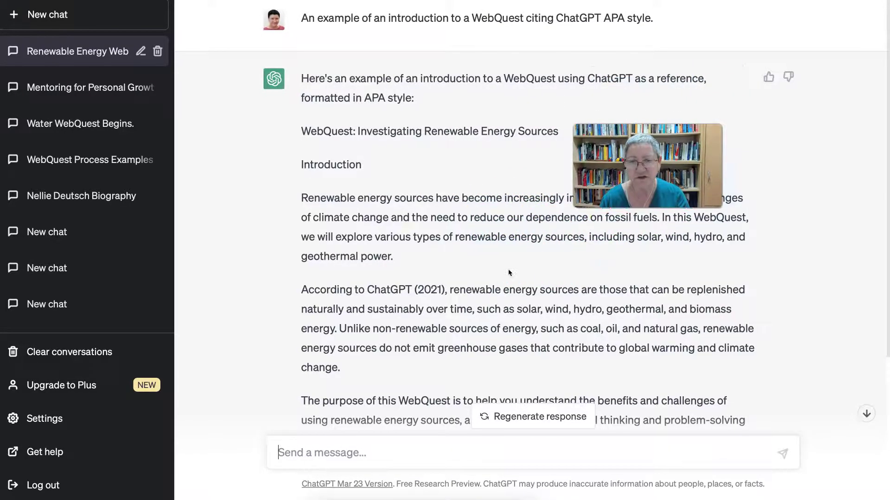
pyautogui.scroll(-2, 529, 283)
pyautogui.scroll(-2, 531, 284)
pyautogui.scroll(4, 530, 283)
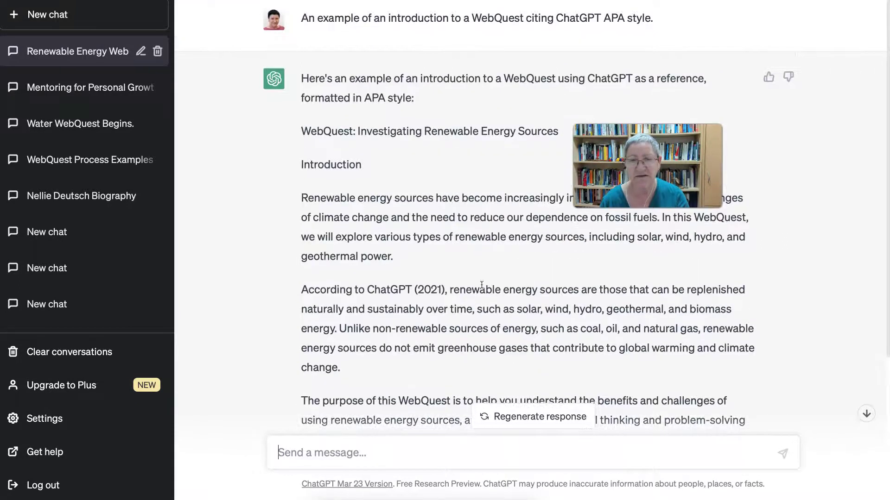
pyautogui.scroll(-4, 479, 285)
pyautogui.scroll(-1, 479, 286)
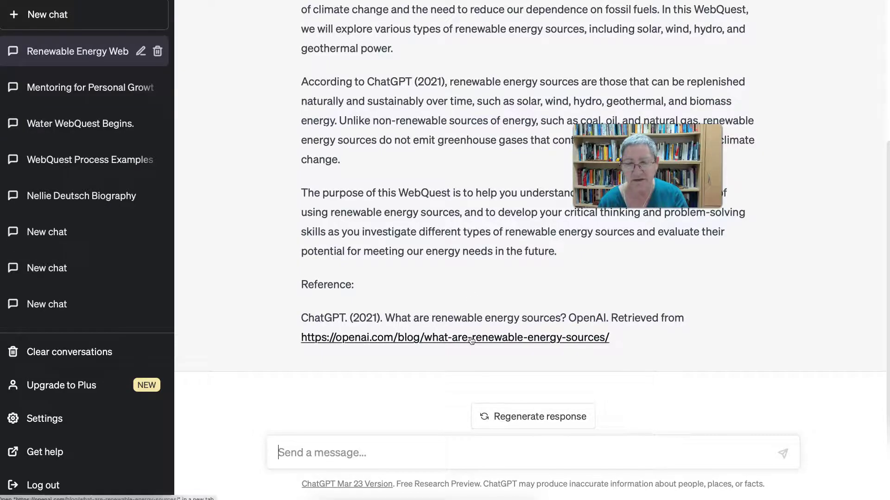
pyautogui.scroll(5, 471, 268)
pyautogui.scroll(-1, 324, 195)
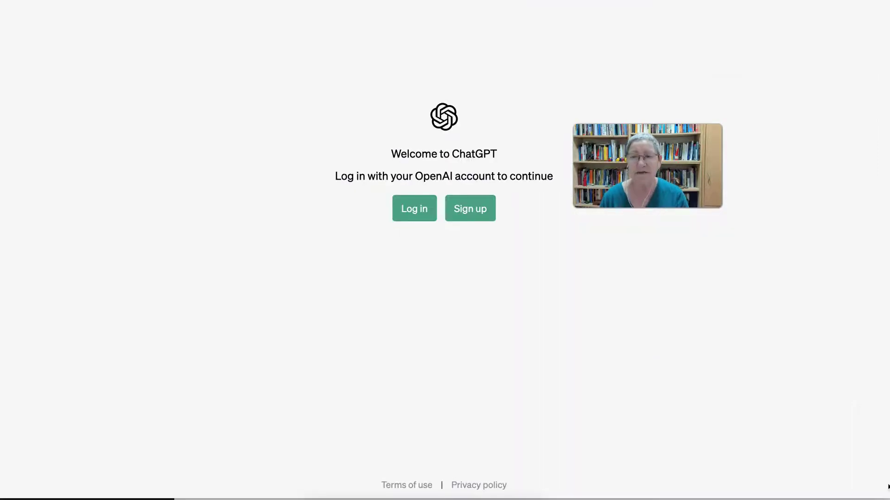
# Get past the login page back into an empty new ChatGPT chat.
pyautogui.moveTo(575, 199); pyautogui.dragTo(584, 92)
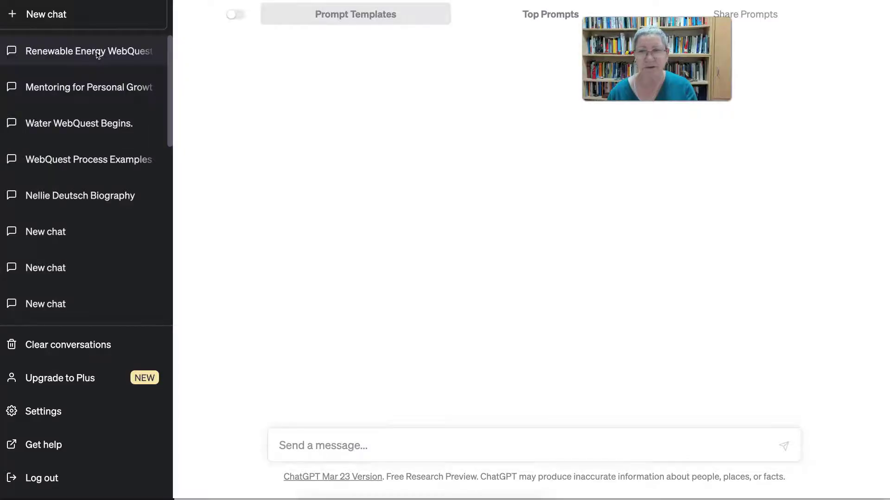
# Open the Renewable Energy WebQuest chat and switch to reply 1/2 citing ChatGPT (2021).
pyautogui.click(98, 55)
pyautogui.scroll(2, 601, 216)
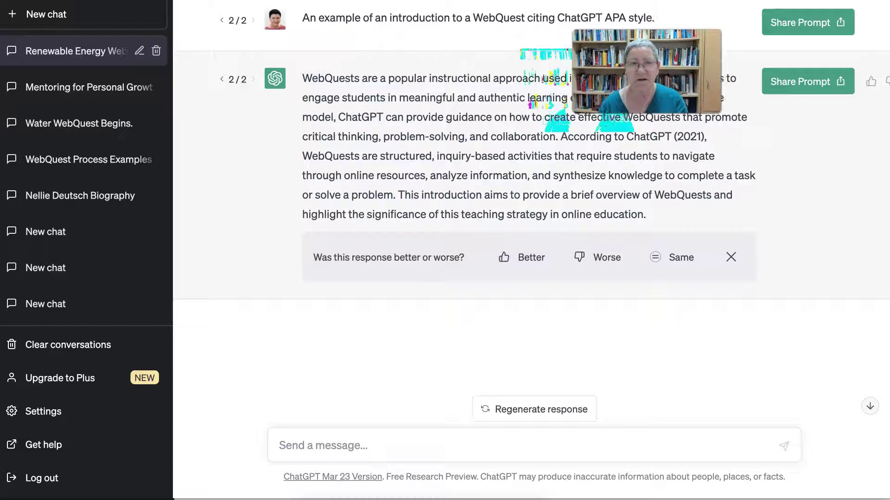
pyautogui.click(221, 20)
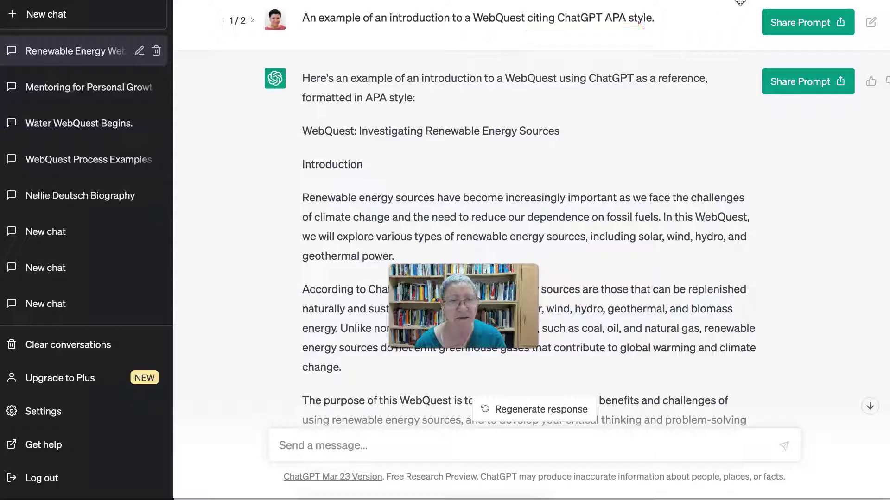
pyautogui.scroll(-7, 419, 163)
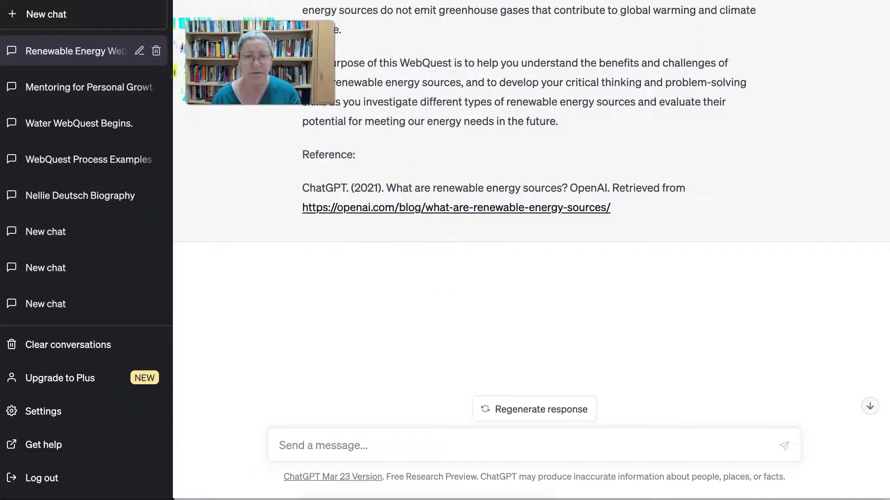
pyautogui.scroll(7, 498, 170)
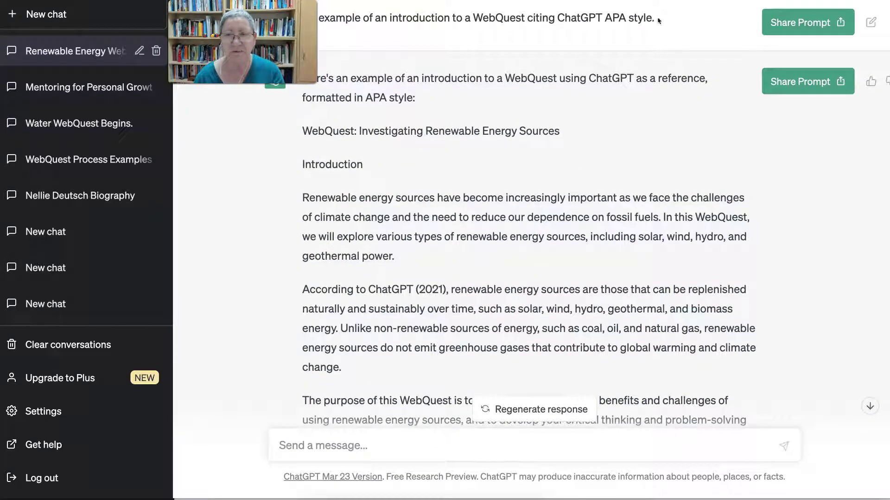
# Copy the previous prompt and paste it into a new message.
pyautogui.moveTo(668, 21); pyautogui.dragTo(353, 28)
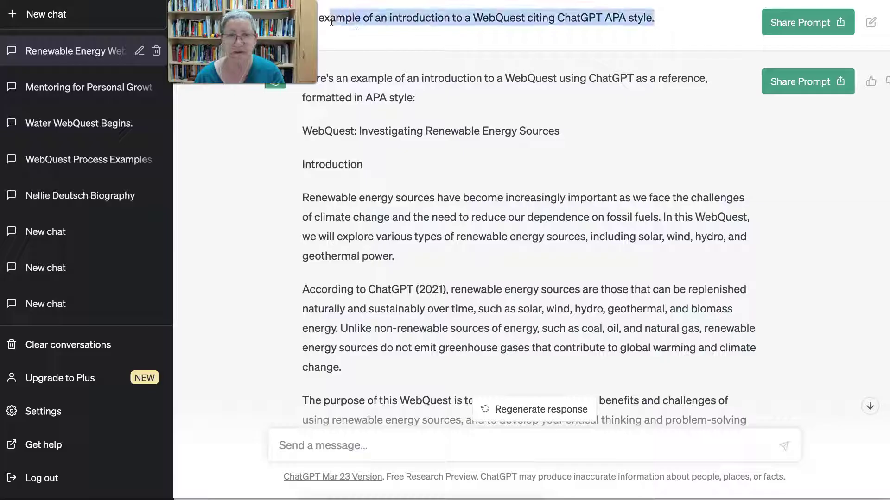
pyautogui.moveTo(332, 22); pyautogui.dragTo(318, 20)
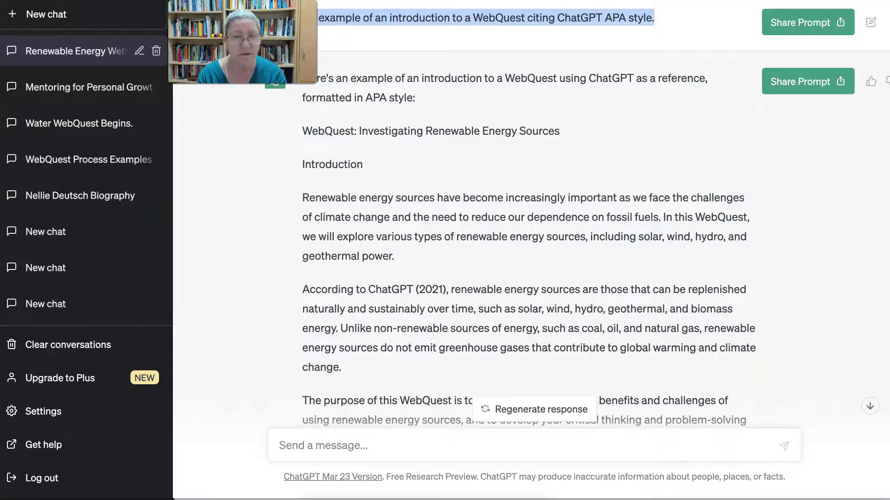
pyautogui.scroll(-5, 363, 146)
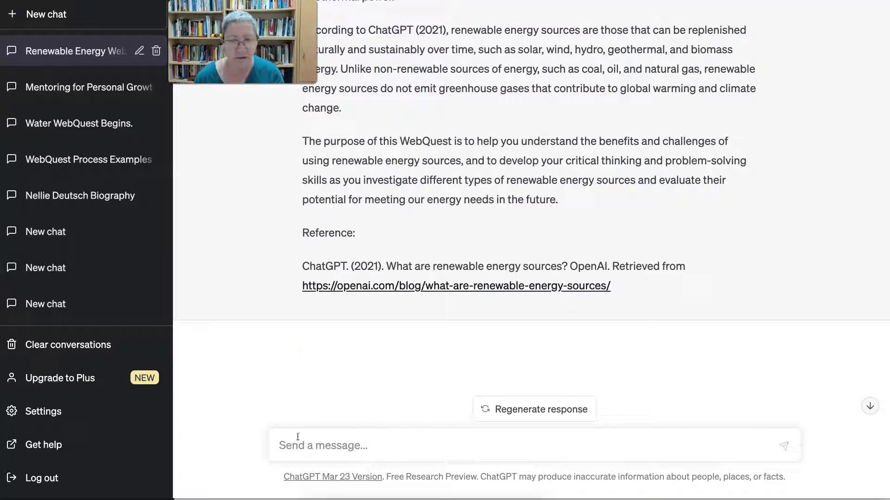
pyautogui.click(297, 438)
pyautogui.write('An example of an introduction to a WebQuest citing ChatGPT APA style.')
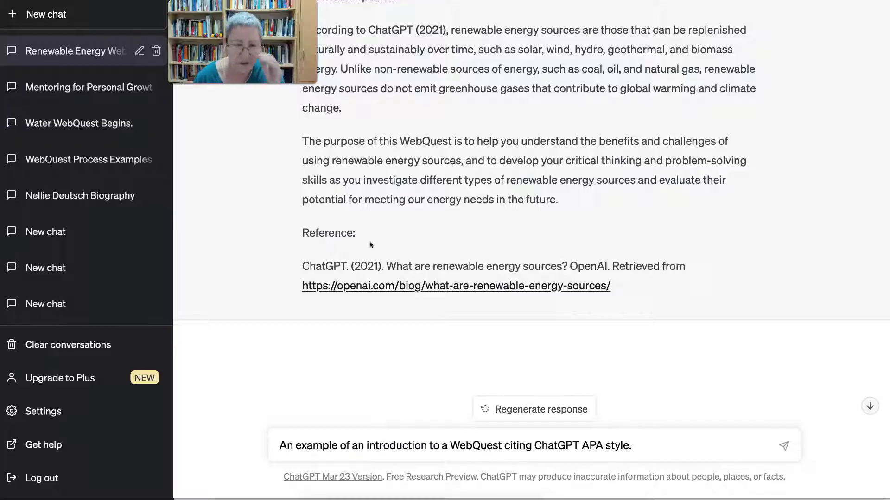
# Reword it to '...a WebQuest on ChatGPT and how to cite using APA style'.
pyautogui.click(505, 445)
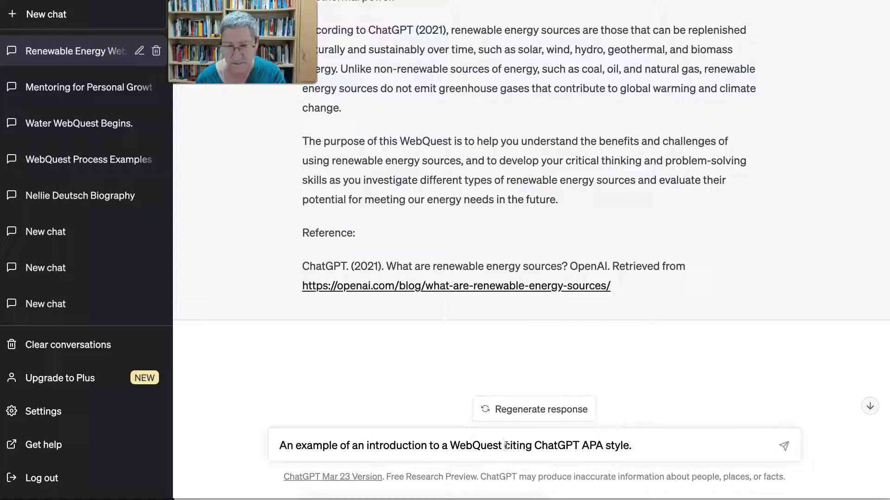
pyautogui.moveTo(505, 445); pyautogui.dragTo(532, 445)
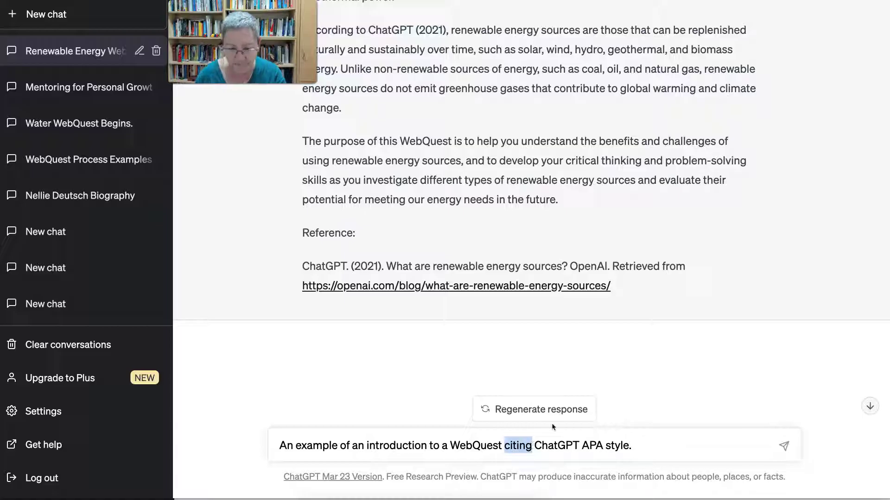
pyautogui.write('on')
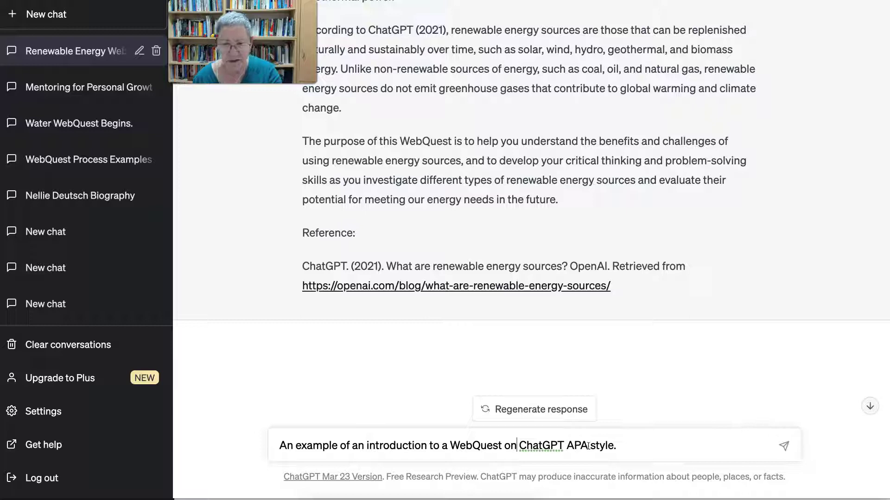
pyautogui.moveTo(590, 445); pyautogui.dragTo(615, 445)
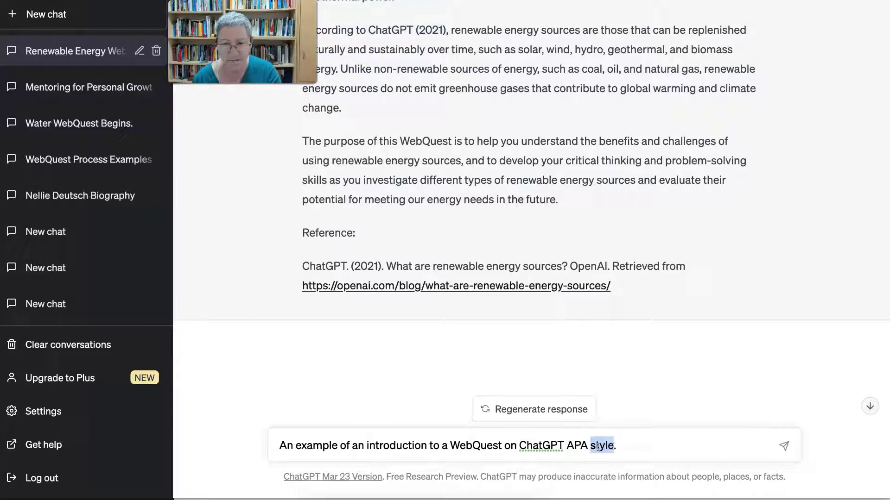
pyautogui.click(599, 445)
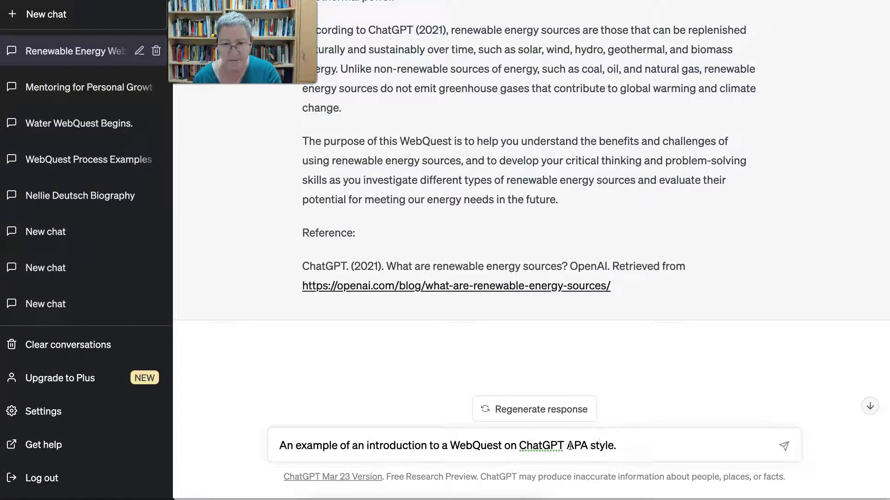
pyautogui.moveTo(566, 446); pyautogui.dragTo(612, 446)
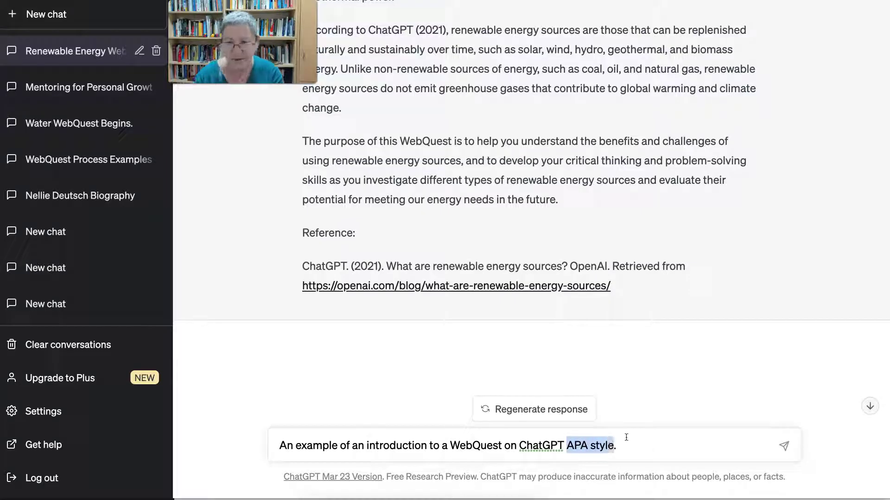
pyautogui.press('BackSpace')
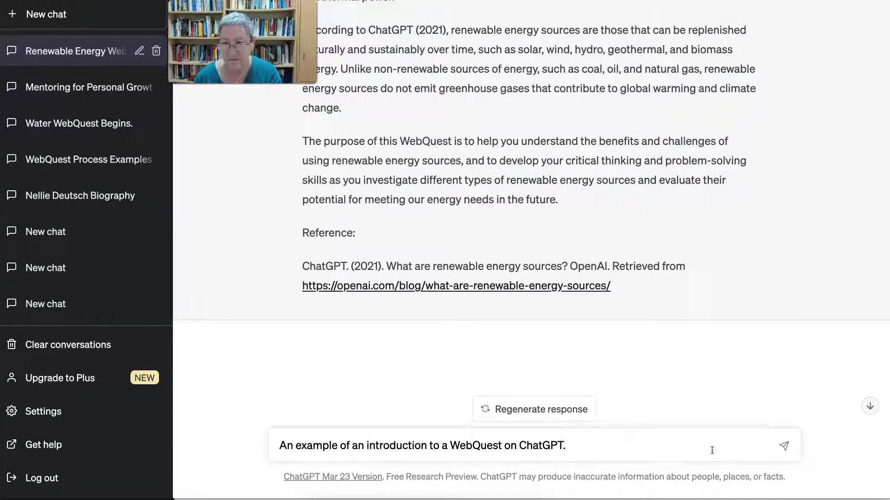
pyautogui.write('and n')
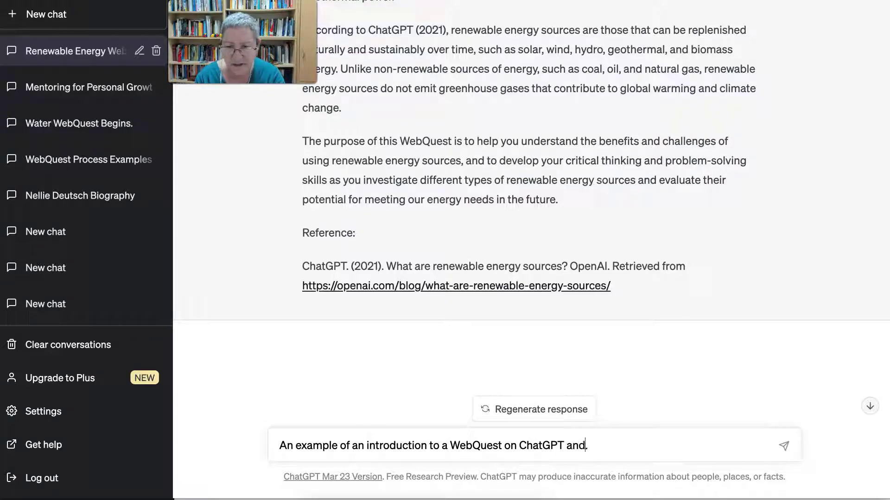
pyautogui.press('BackSpace')
pyautogui.write('how to cit')
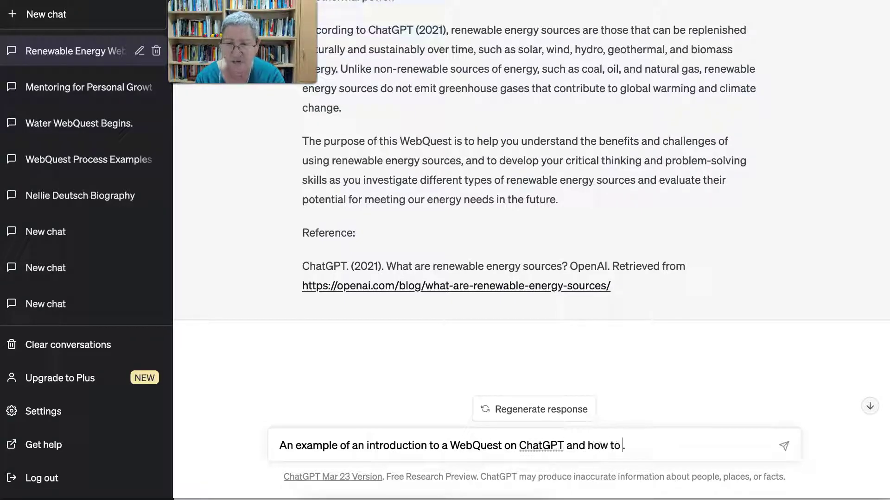
pyautogui.write('e using ')
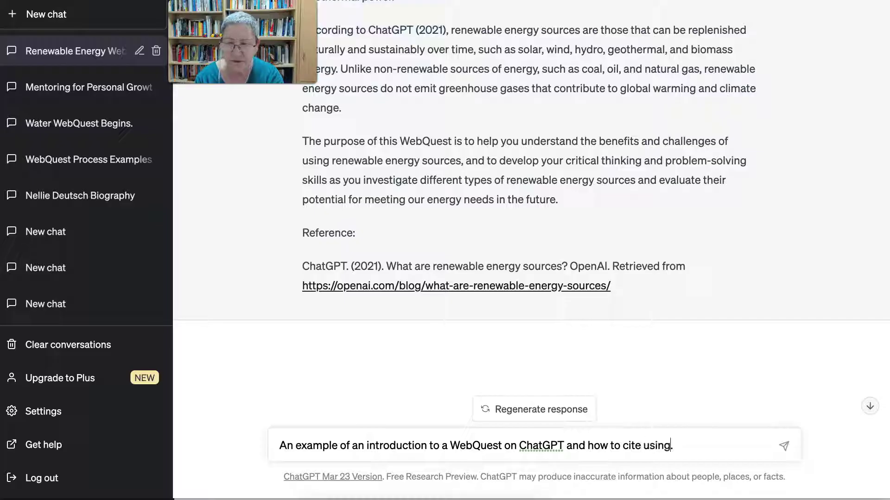
pyautogui.write('APA')
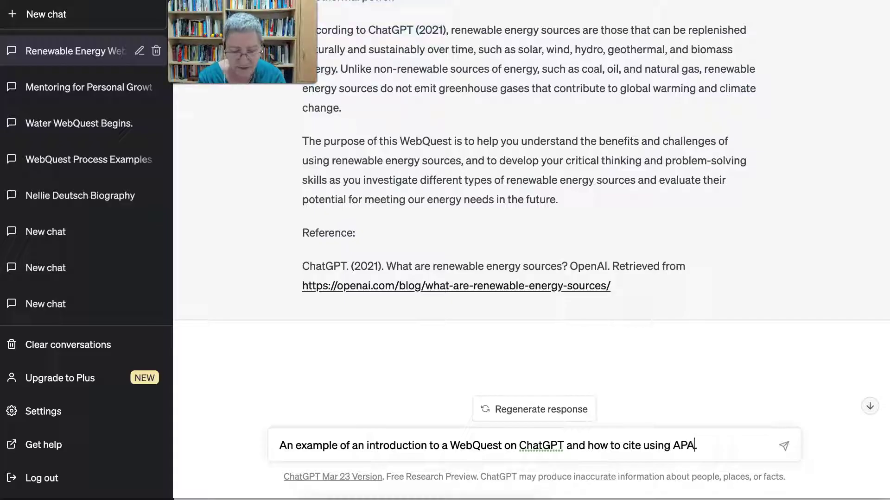
pyautogui.write(' style')
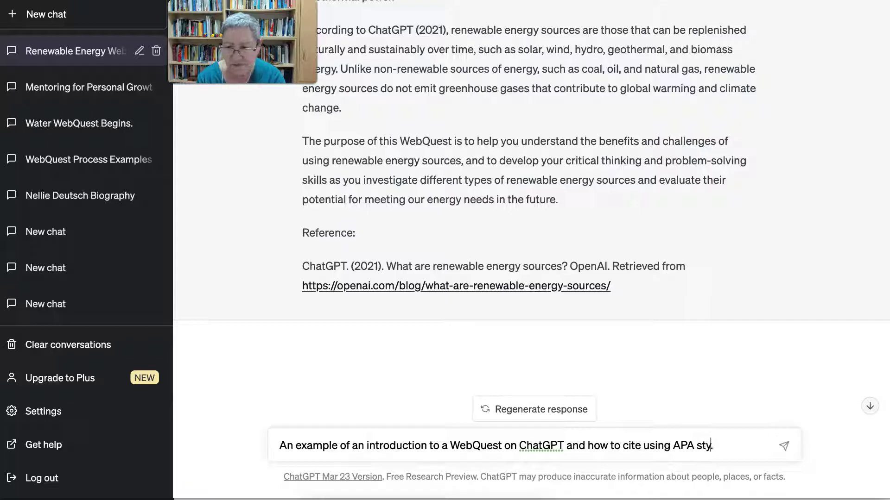
# Send the revised prompt and review the 'WebQuest: Exploring ChatGPT' answer citing OpenAI (2021).
pyautogui.click(783, 446)
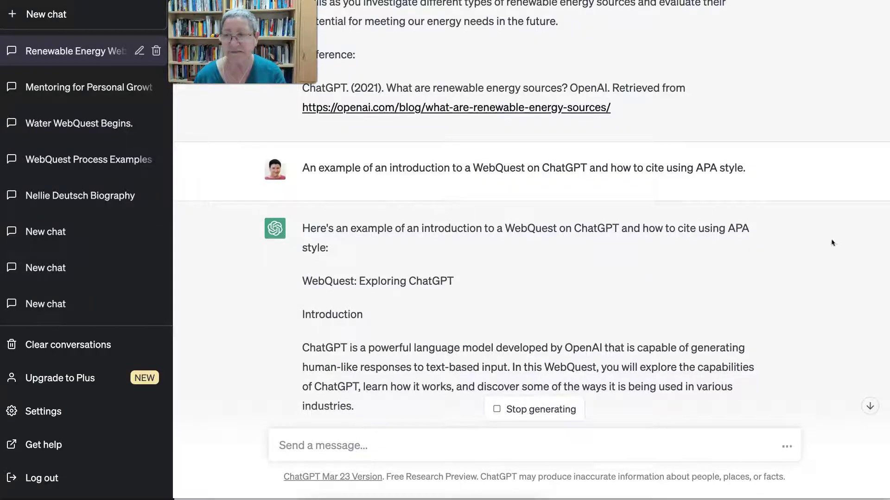
pyautogui.scroll(6, 810, 211)
pyautogui.scroll(-5, 812, 215)
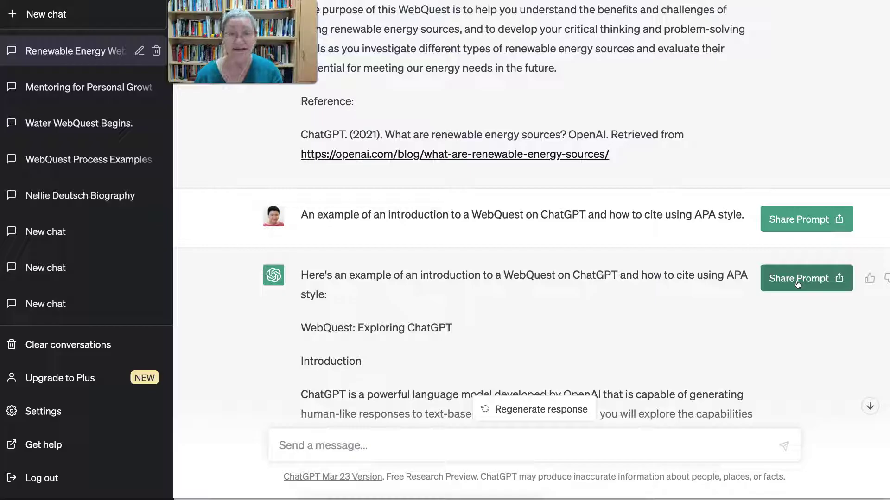
pyautogui.scroll(-1, 532, 288)
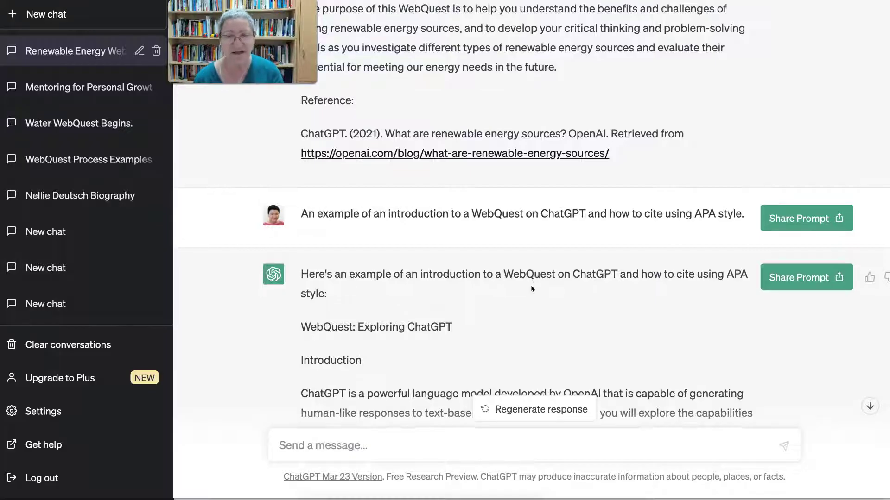
pyautogui.scroll(-2, 618, 344)
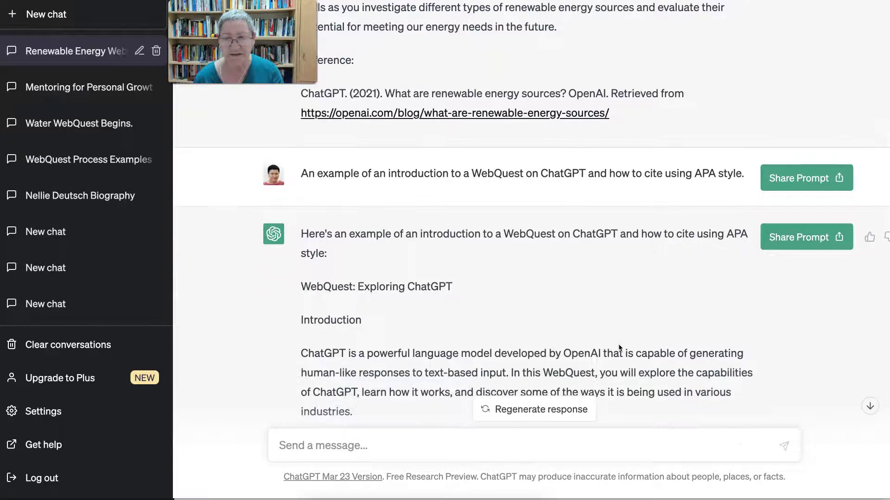
pyautogui.scroll(-2, 623, 341)
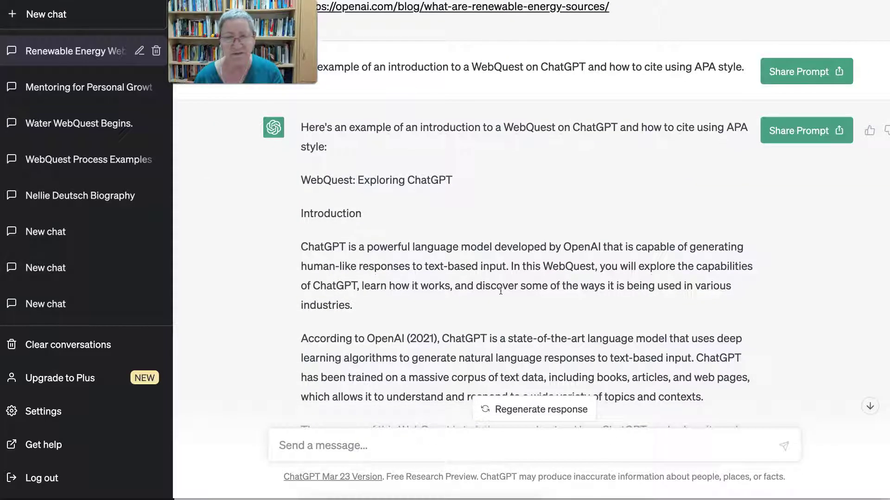
pyautogui.scroll(-4, 557, 294)
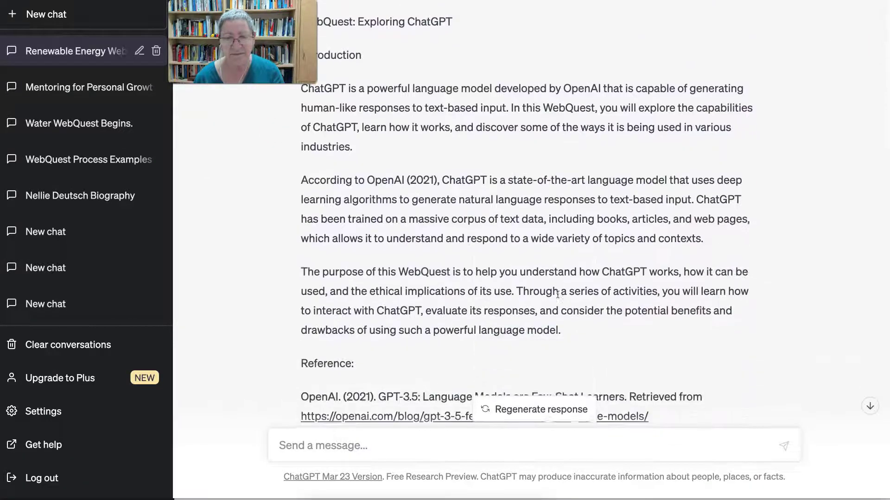
pyautogui.scroll(-2, 557, 293)
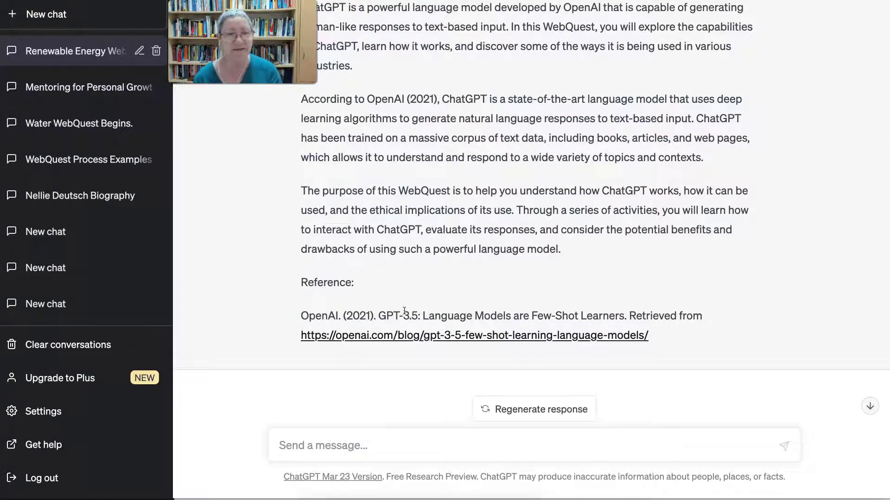
pyautogui.scroll(10, 760, 214)
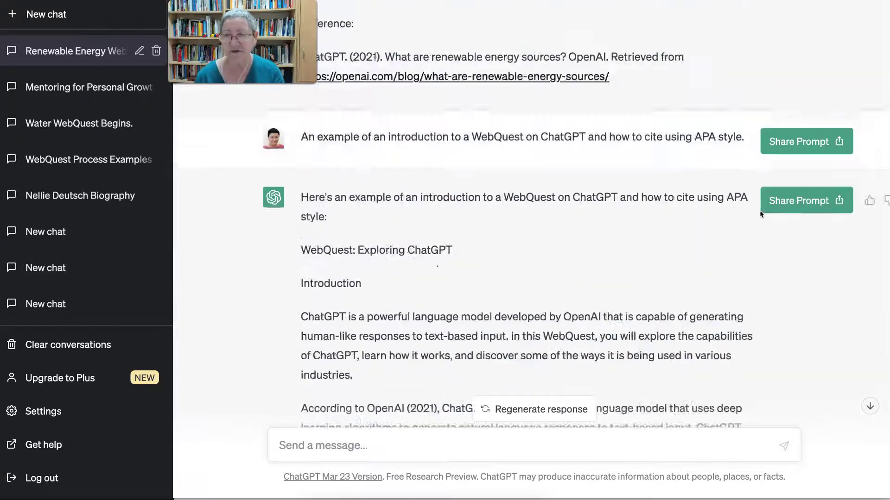
pyautogui.scroll(-3, 760, 215)
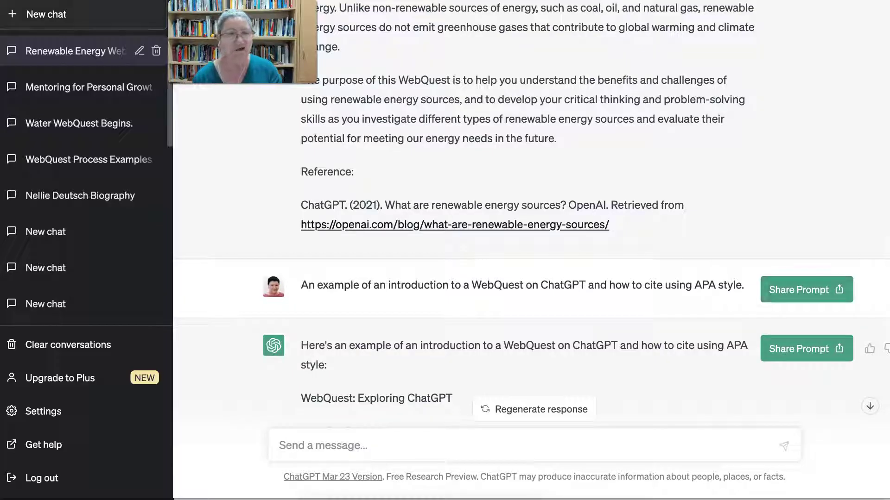
# Open the Share Prompt form, enable Full Conversations, and set the topic to Creative.
pyautogui.click(805, 290)
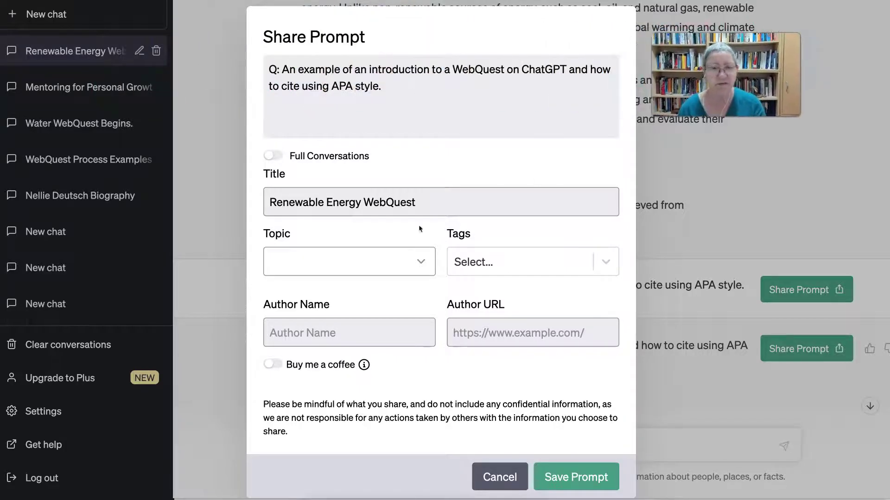
pyautogui.click(273, 156)
pyautogui.click(295, 262)
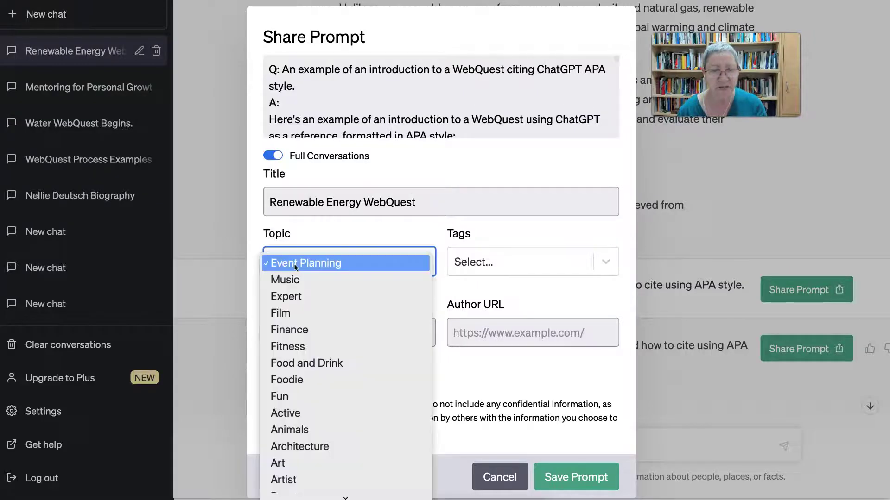
pyautogui.click(381, 244)
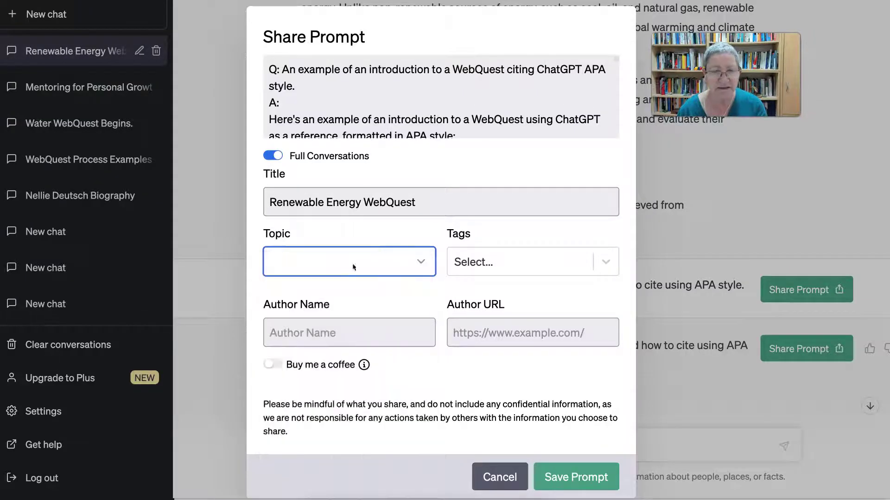
pyautogui.click(314, 265)
pyautogui.scroll(-3, 317, 402)
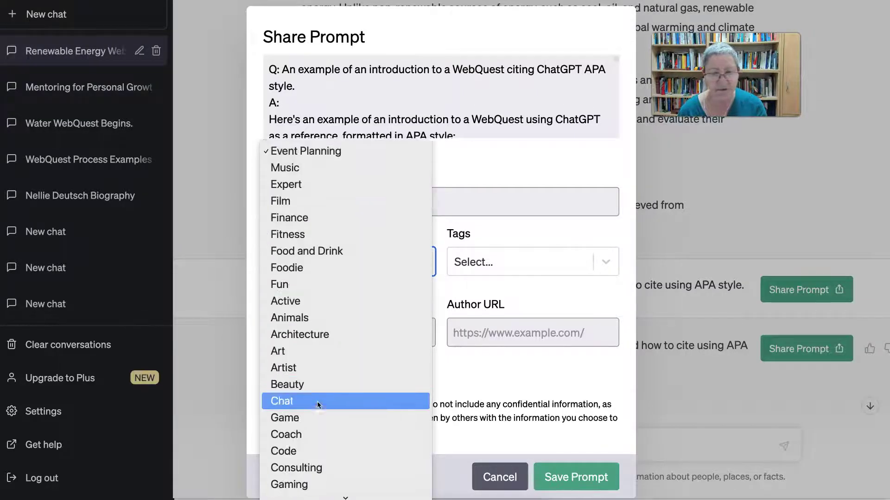
pyautogui.scroll(-1, 317, 402)
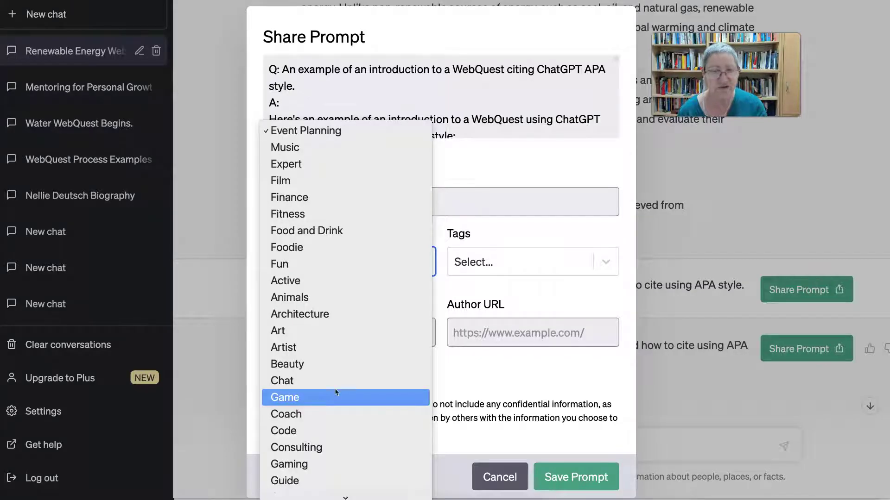
pyautogui.scroll(-7, 335, 390)
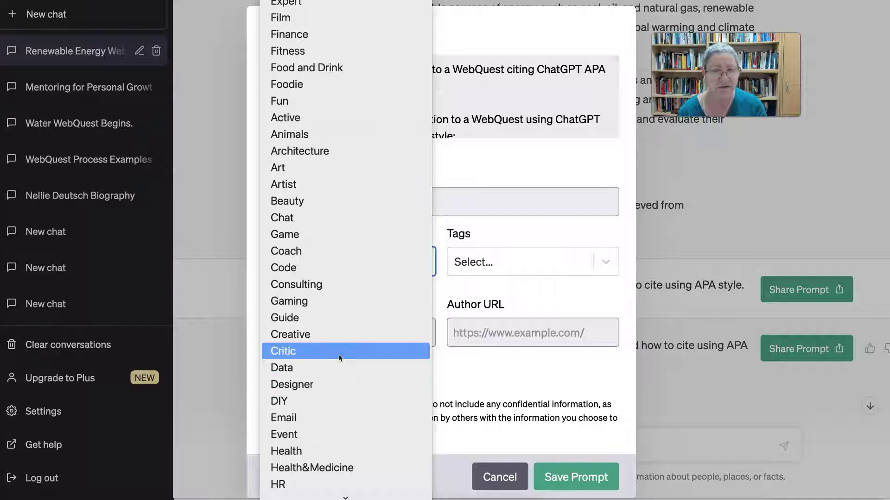
pyautogui.scroll(-1, 348, 368)
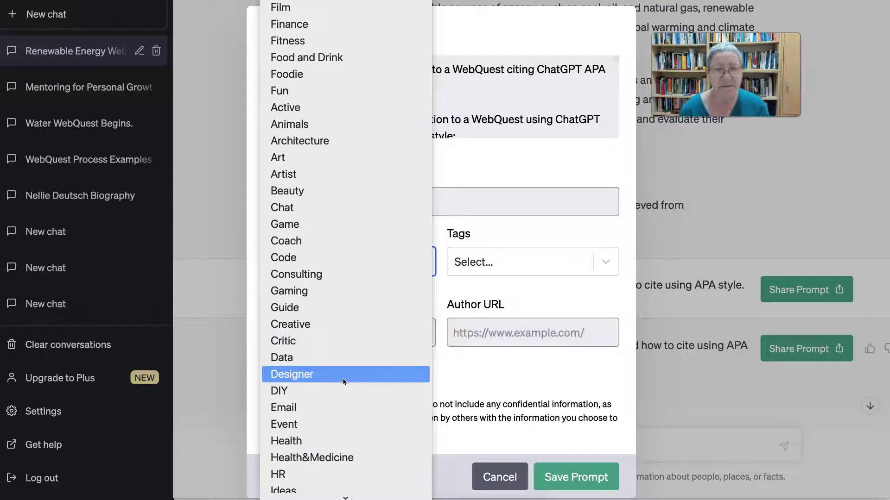
pyautogui.scroll(-7, 348, 430)
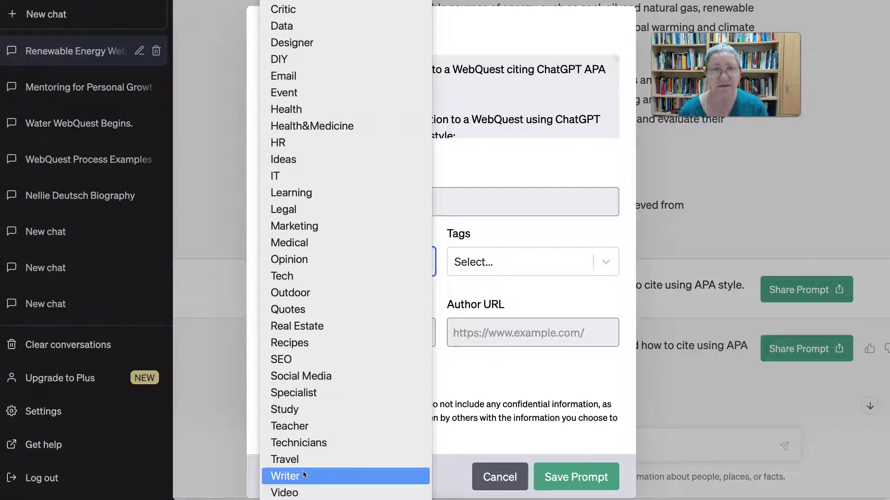
pyautogui.click(324, 2)
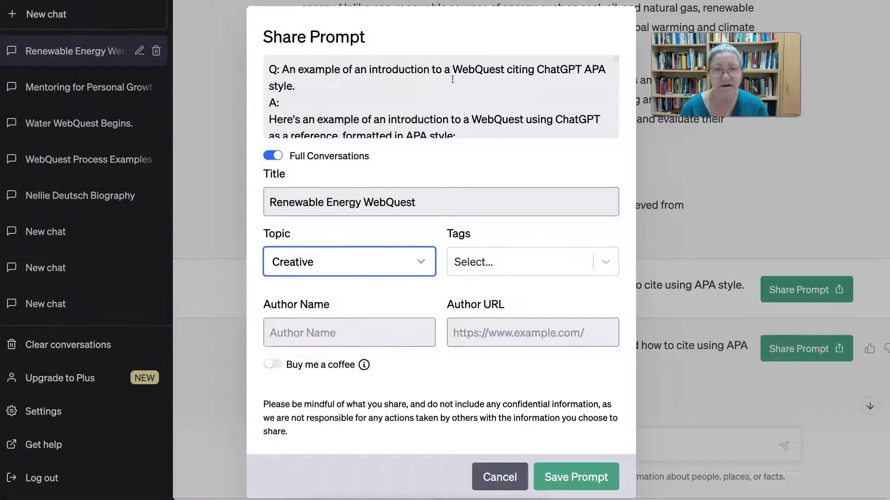
# Add the five tags WebQuest, ChatGPT, Citation, Cite and APA Style in the Tags field.
pyautogui.click(496, 271)
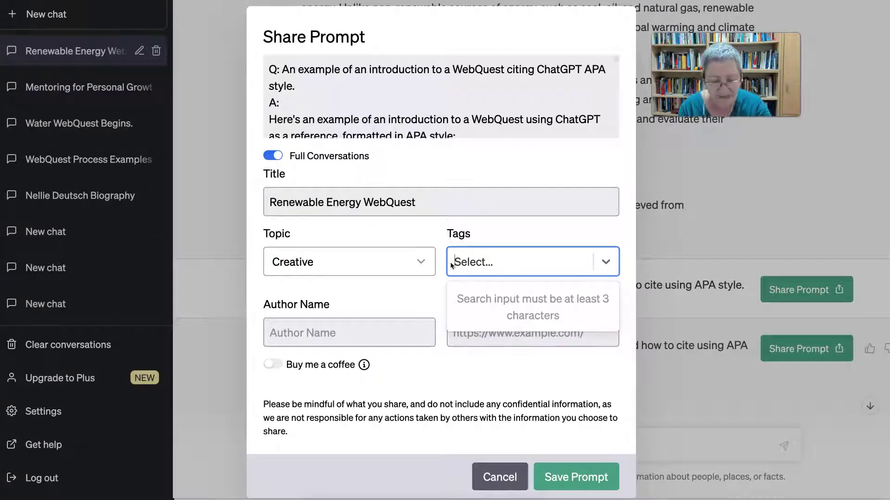
pyautogui.write('We')
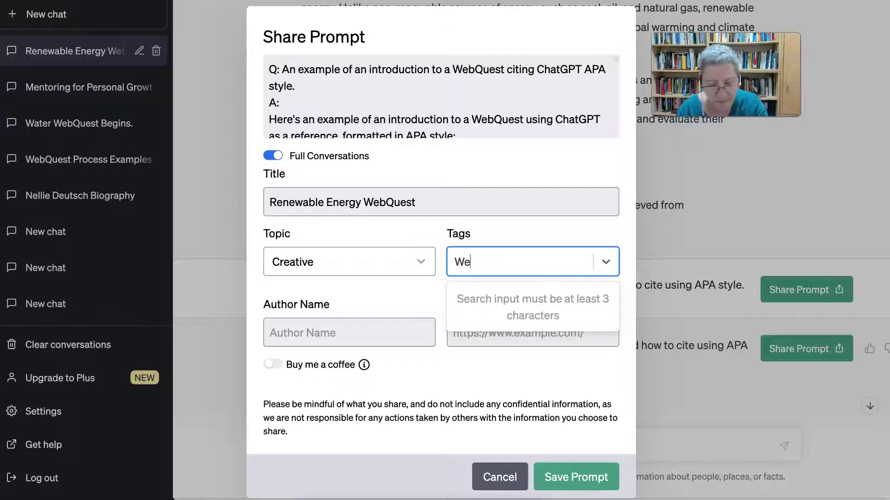
pyautogui.write('bQuest')
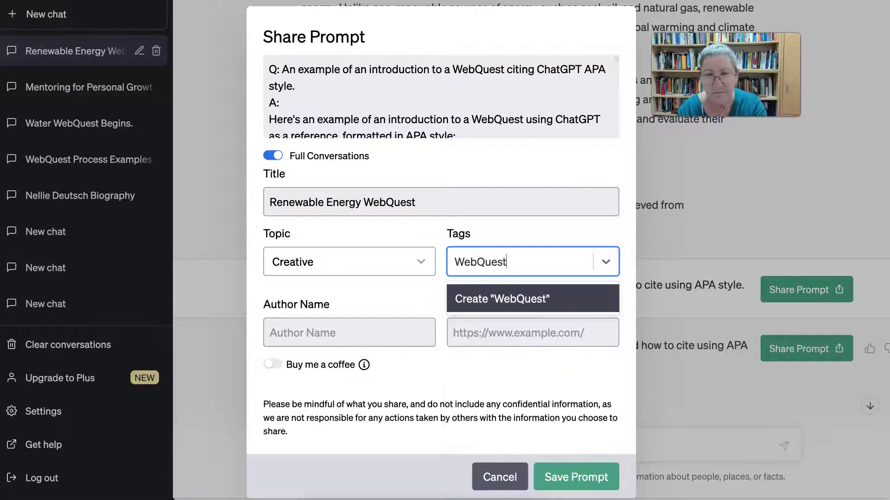
pyautogui.press('Return')
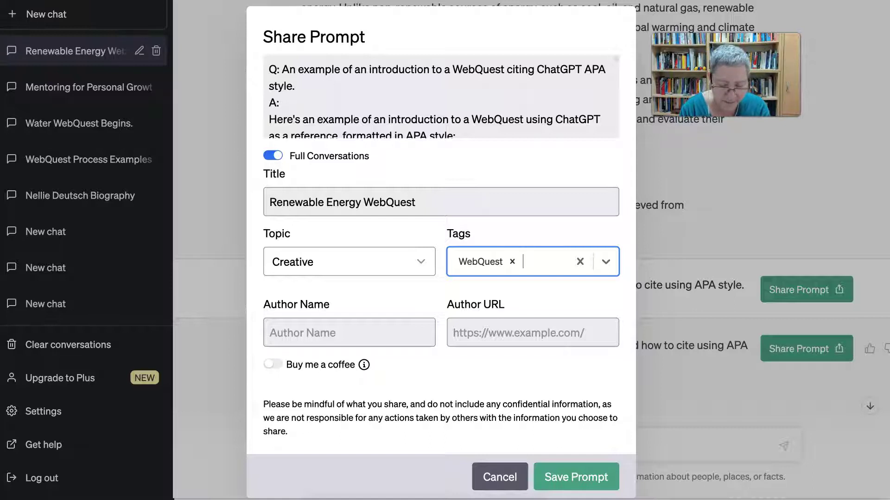
pyautogui.write('Chat')
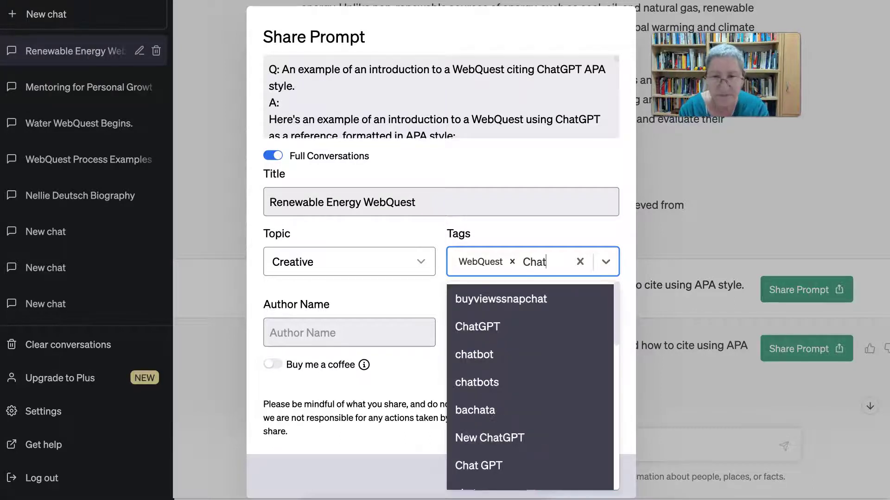
pyautogui.write('GPT ')
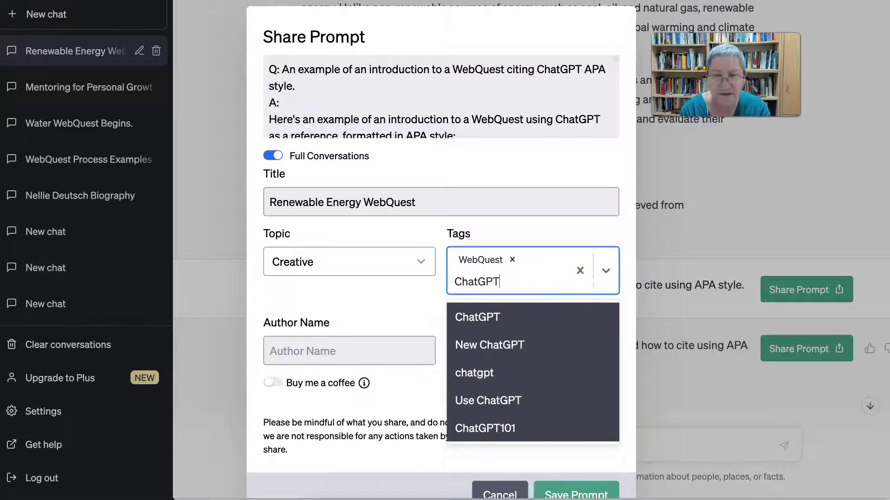
pyautogui.write('c')
pyautogui.press('BackSpace')
pyautogui.press('BackSpace')
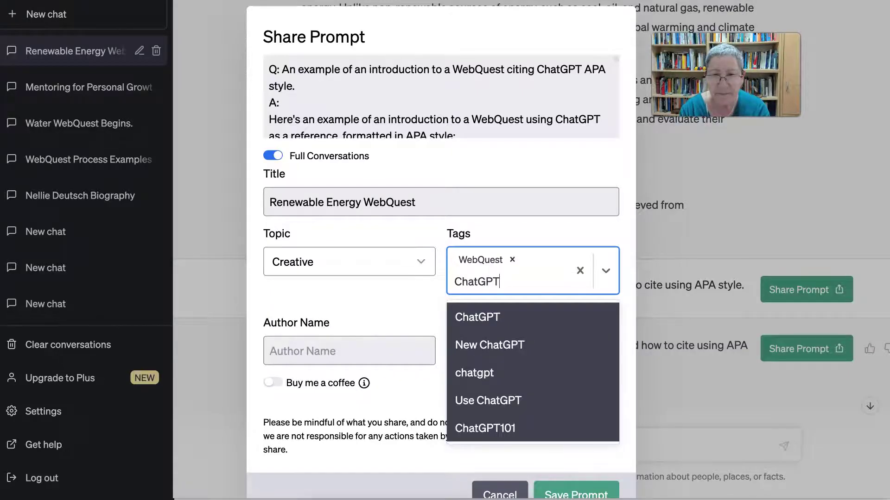
pyautogui.press('Return')
pyautogui.write('Cita')
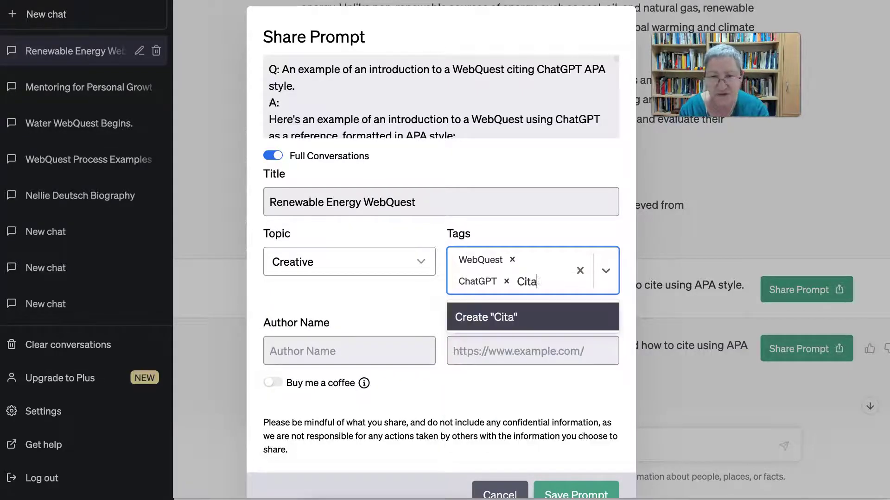
pyautogui.write('tion')
pyautogui.press('Return')
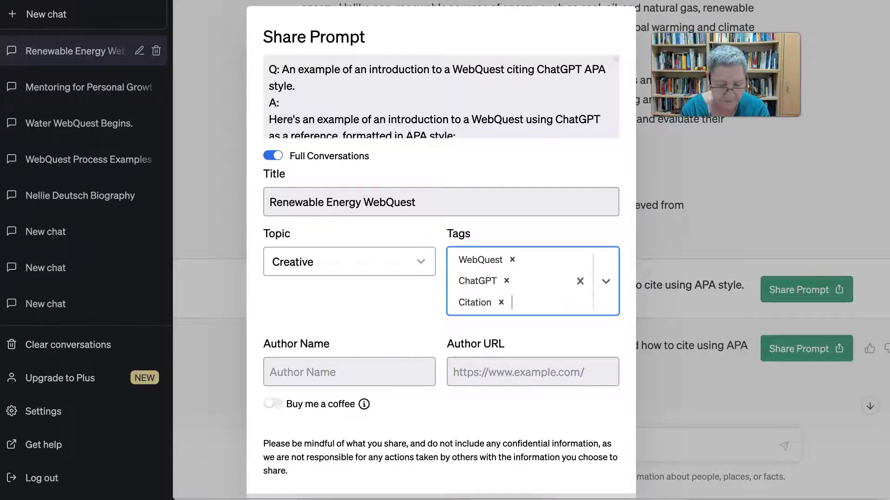
pyautogui.write('Cite')
pyautogui.press('Return')
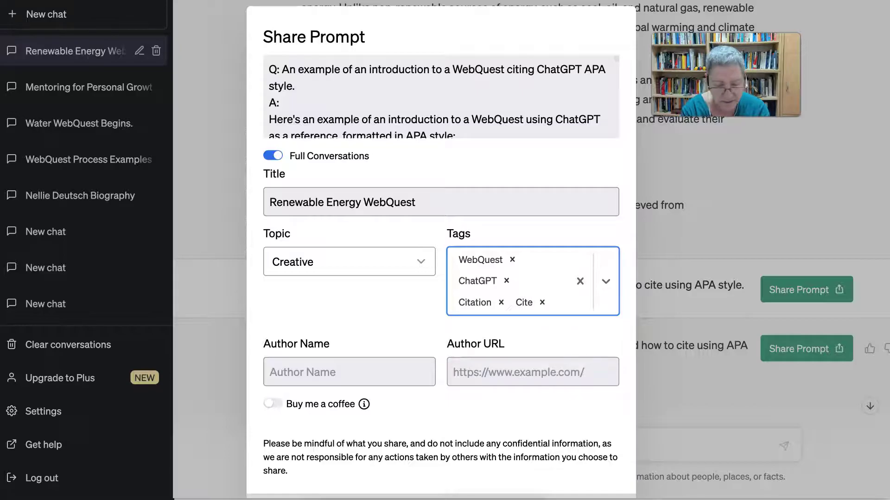
pyautogui.write('APA')
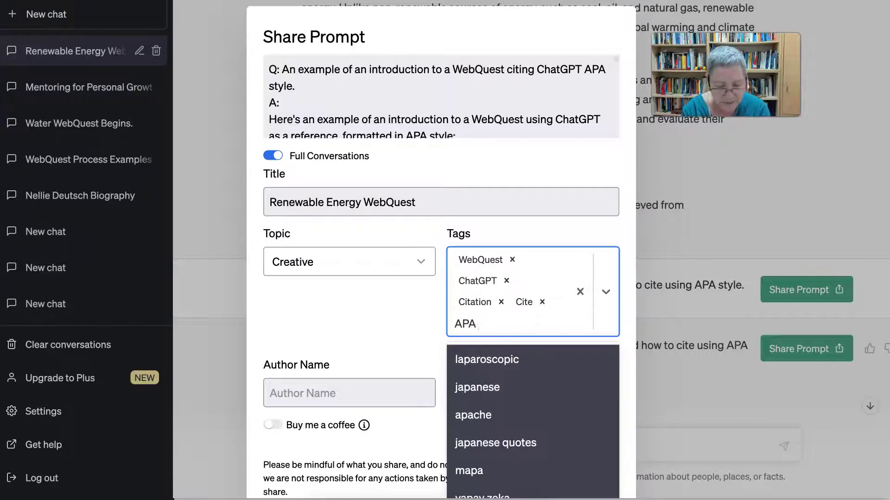
pyautogui.write(' Style')
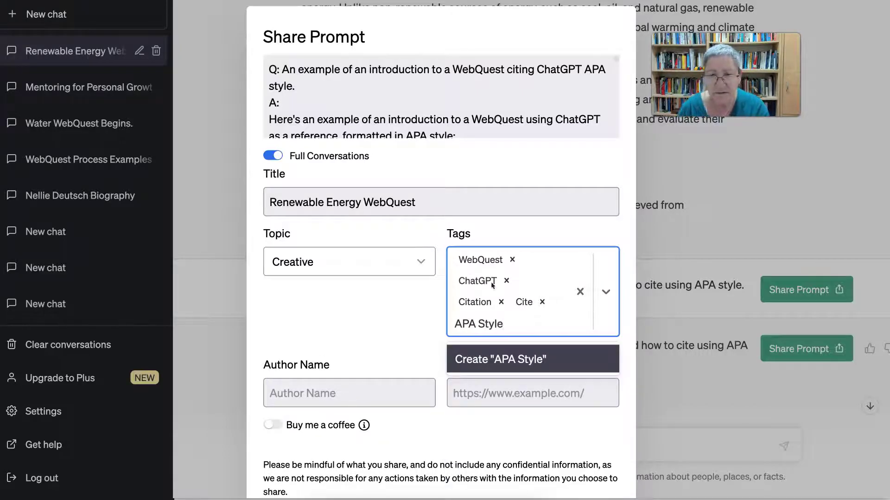
pyautogui.click(524, 358)
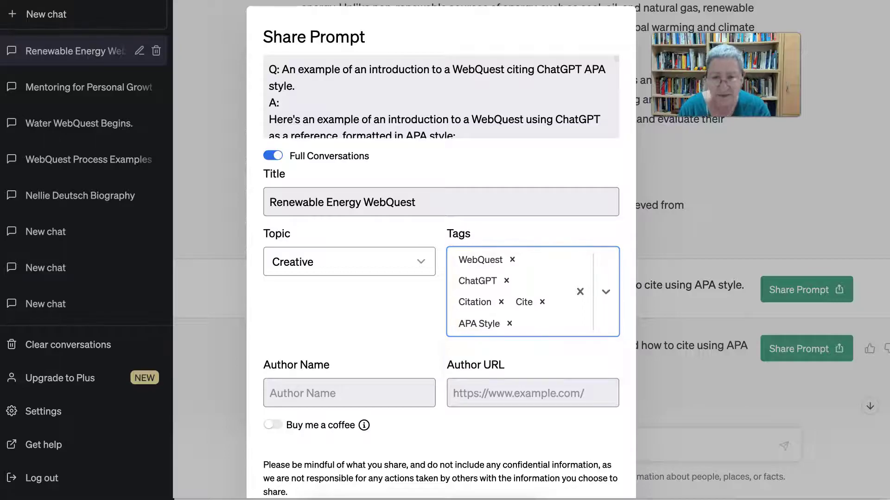
# Enter the author's name, then cancel the Share Prompt form without publishing.
pyautogui.click(281, 392)
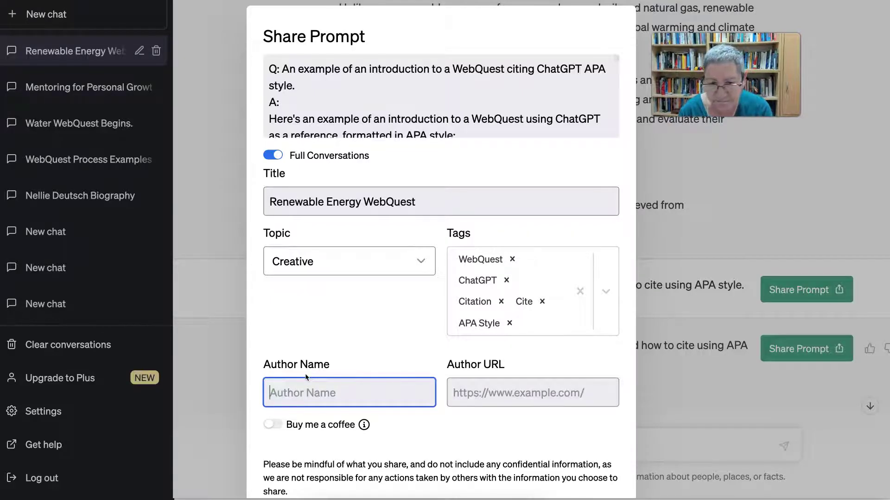
pyautogui.write('Nelli')
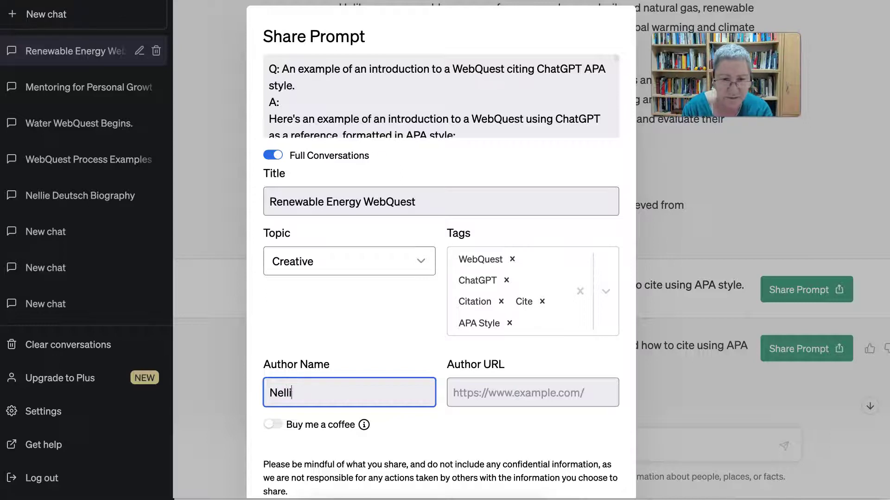
pyautogui.write('e Deutssch')
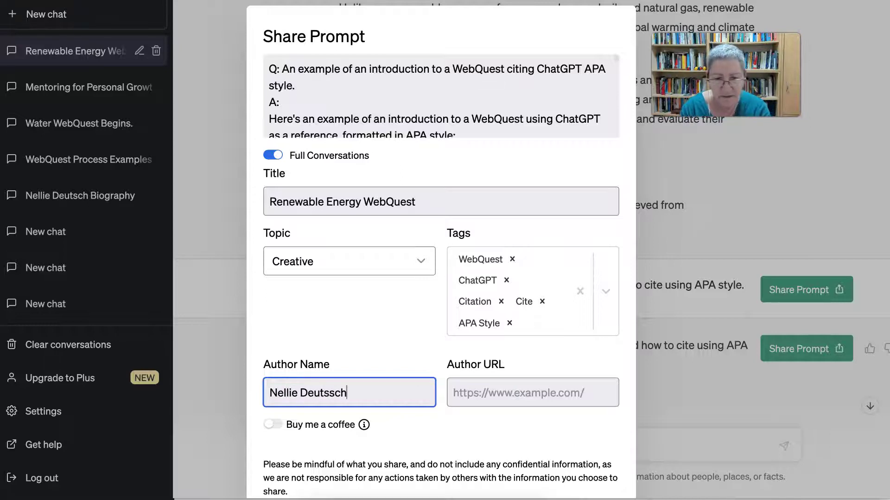
pyautogui.press('BackSpace')
pyautogui.press('BackSpace')
pyautogui.write('cj')
pyautogui.write('h')
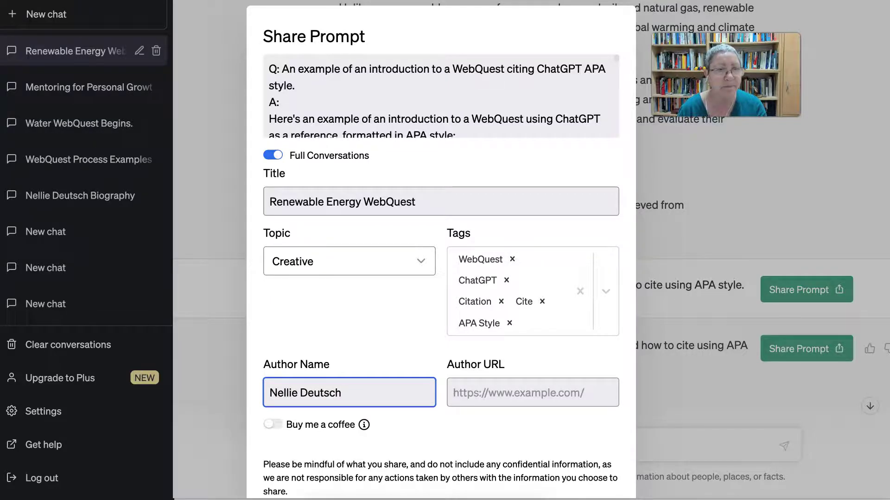
pyautogui.click(808, 257)
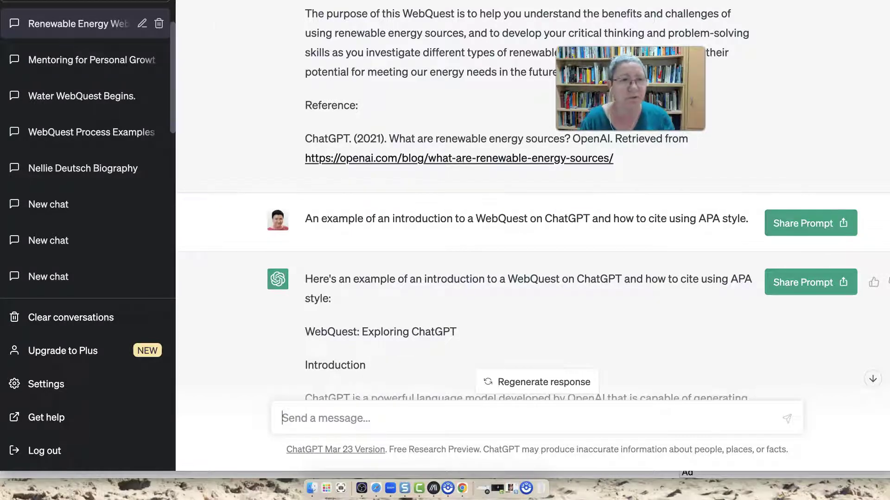
# Reopen Share Prompt, fill in the author's website URL, and save the prompt.
pyautogui.click(844, 224)
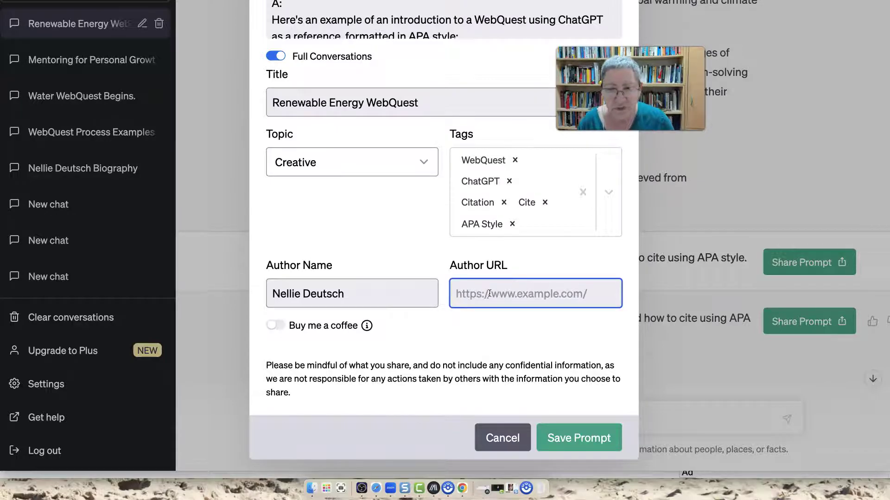
pyautogui.write('https://')
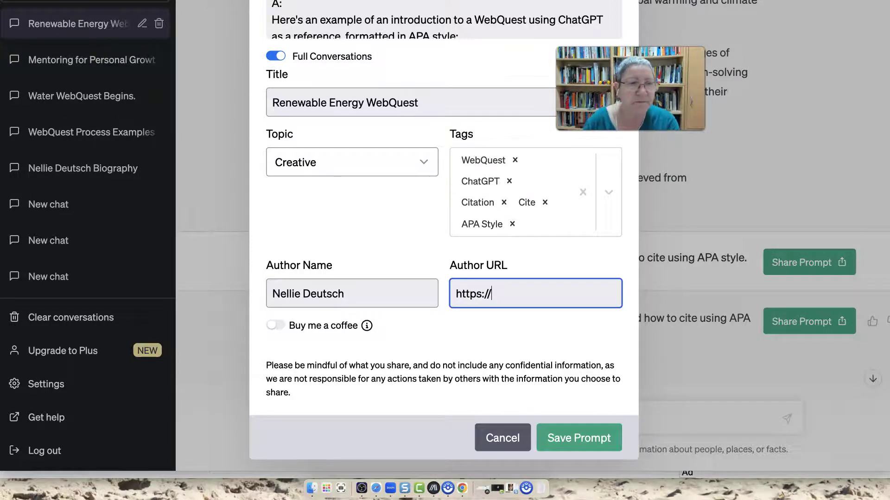
pyautogui.write('nelliedeutsch.com/about-nelliedeutsch/')
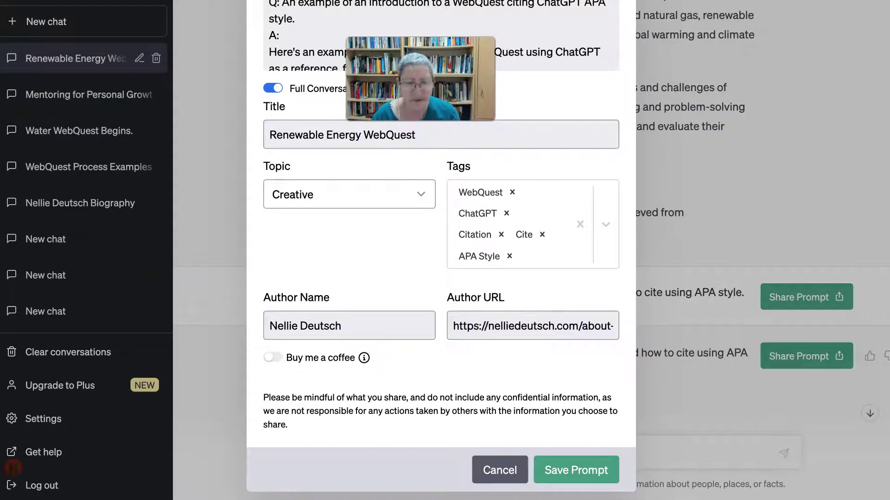
pyautogui.scroll(2, 580, 246)
pyautogui.scroll(-2, 520, 334)
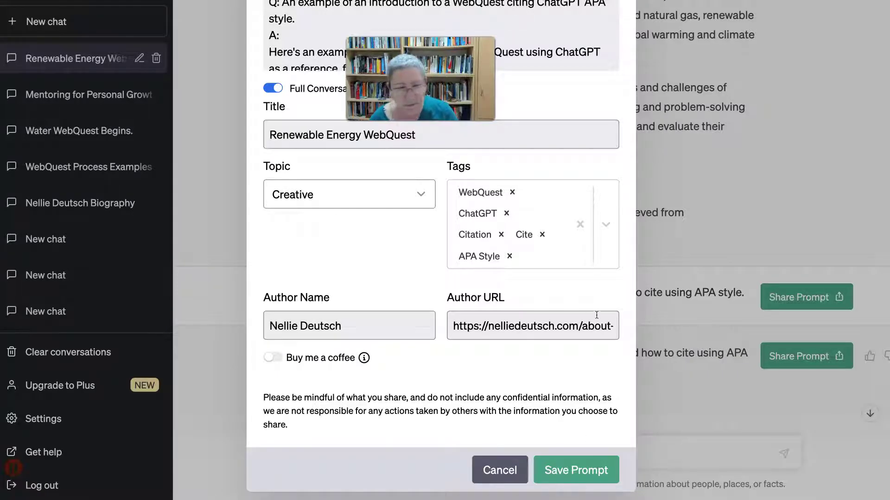
pyautogui.click(577, 470)
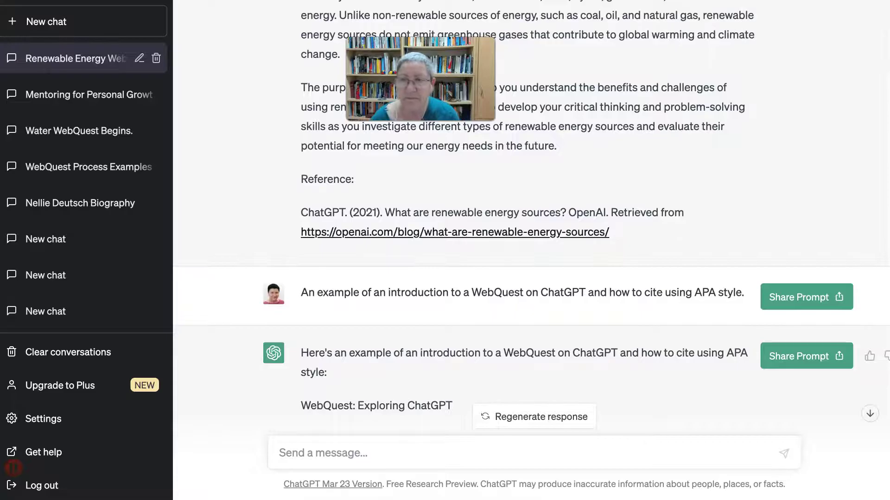
# Go to the Top Prompts list to reach the DataFit community's trending prompts.
pyautogui.scroll(8, 630, 54)
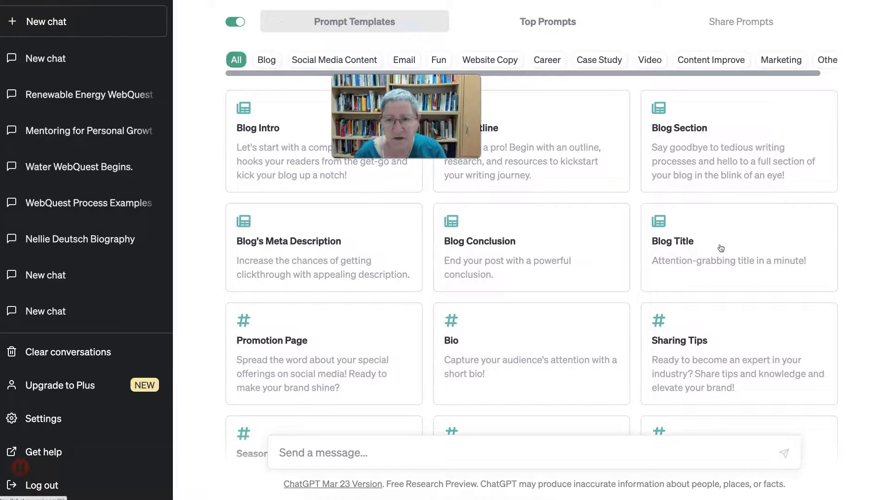
pyautogui.click(551, 24)
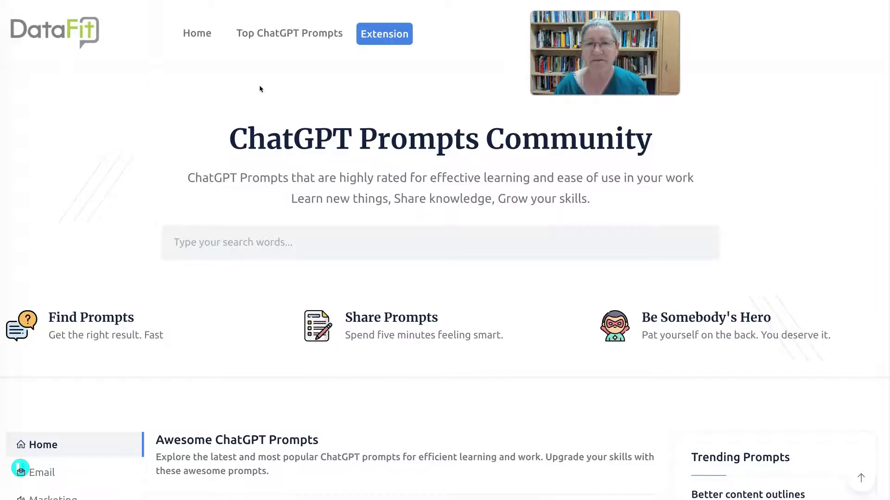
# Search the DataFit community prompts for 'webQuest'.
pyautogui.scroll(-1, 193, 216)
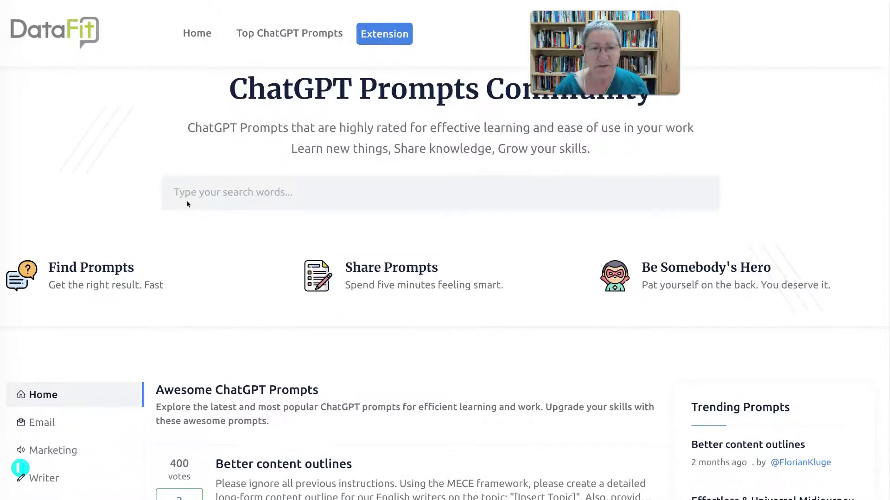
pyautogui.click(188, 195)
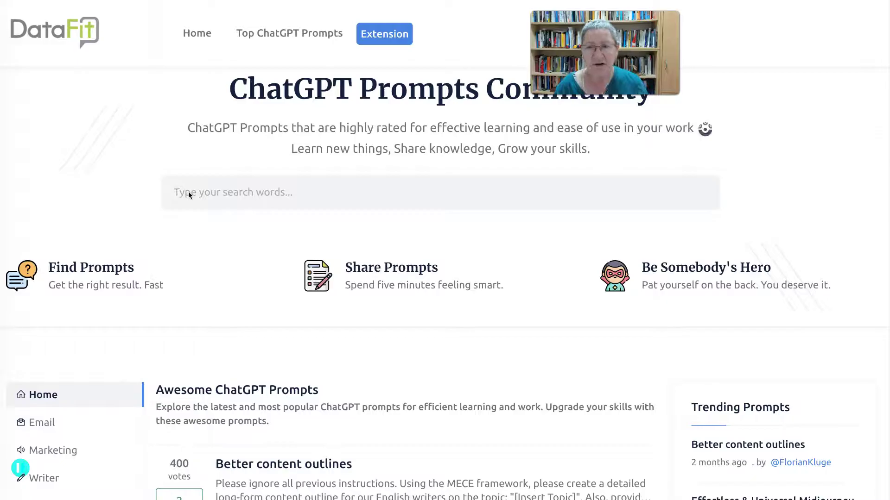
pyautogui.scroll(-4, 208, 304)
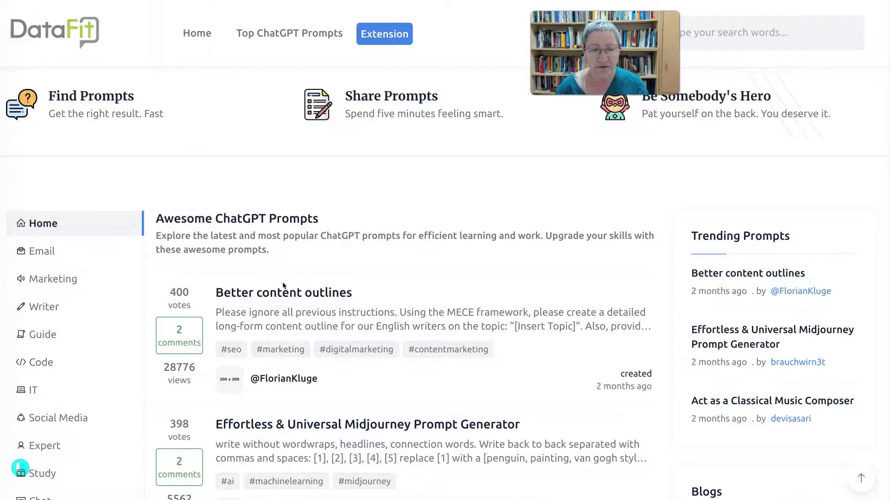
pyautogui.scroll(3, 277, 260)
pyautogui.scroll(2, 278, 241)
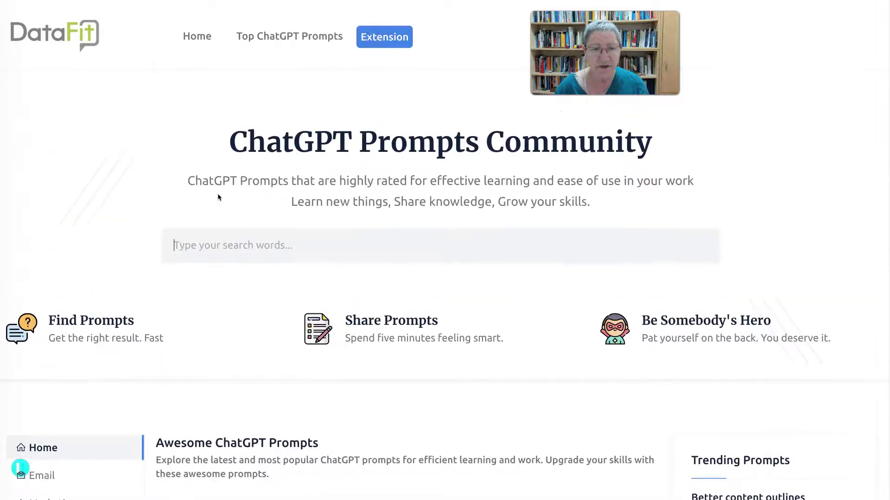
pyautogui.click(178, 242)
pyautogui.write('webQ')
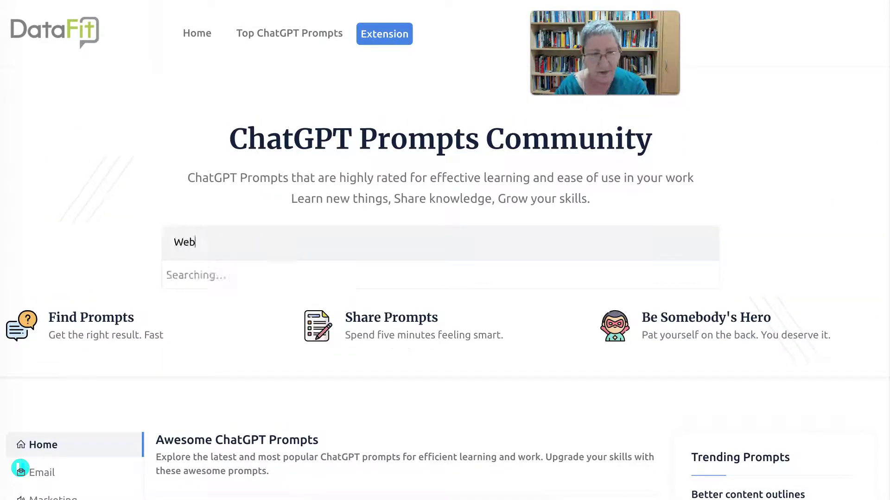
pyautogui.write('uest')
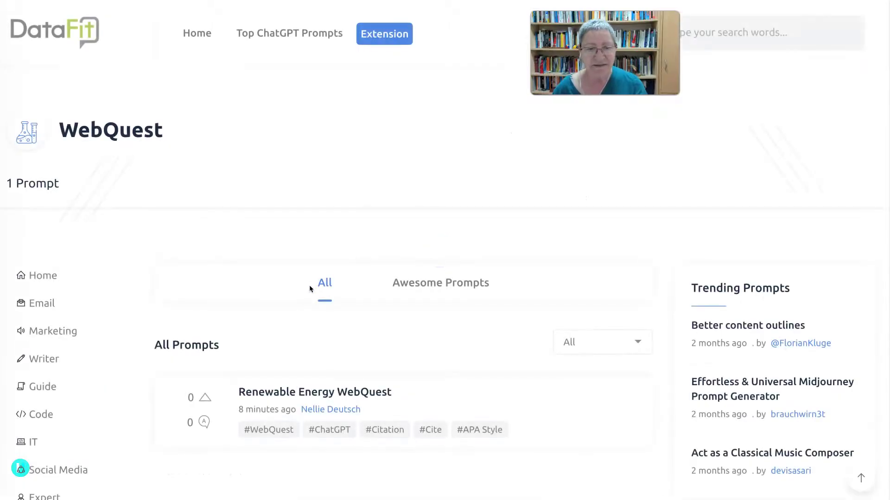
pyautogui.scroll(-3, 312, 291)
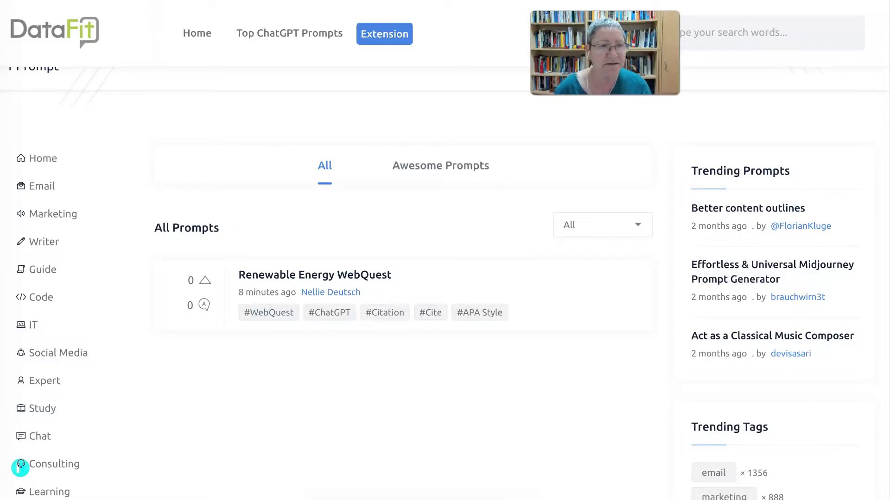
pyautogui.rightClick(102, 1)
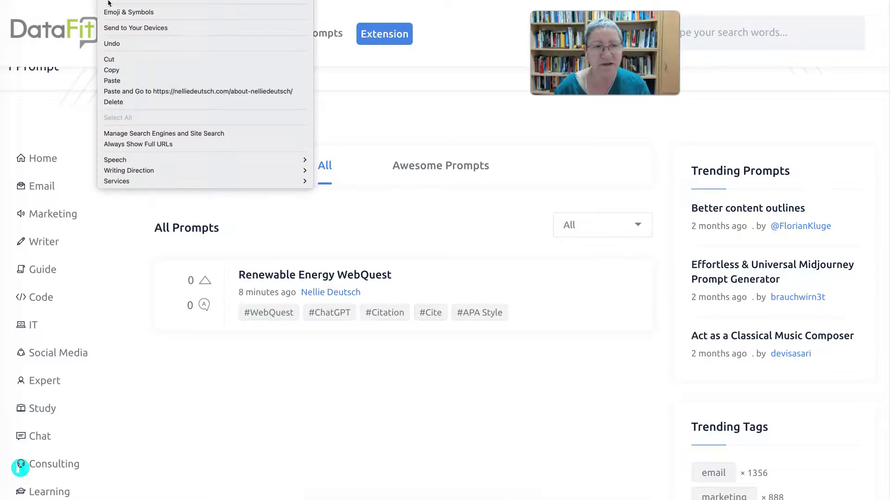
pyautogui.click(188, 70)
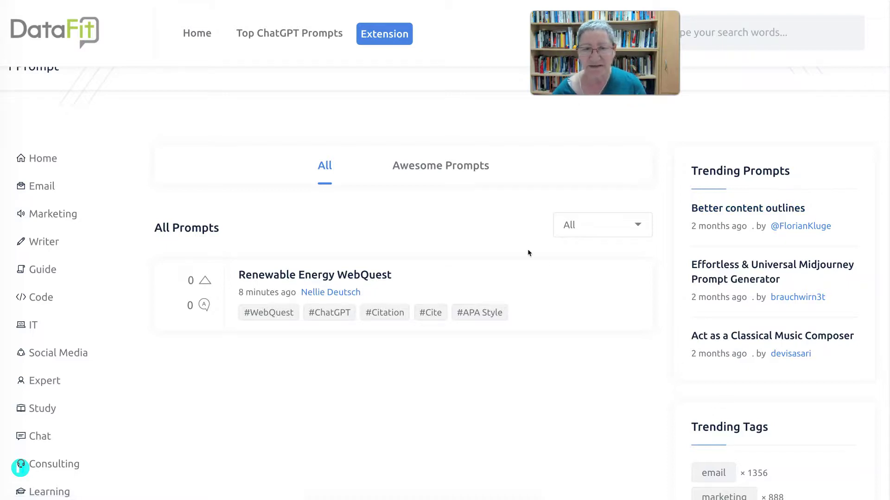
pyautogui.scroll(3, 528, 252)
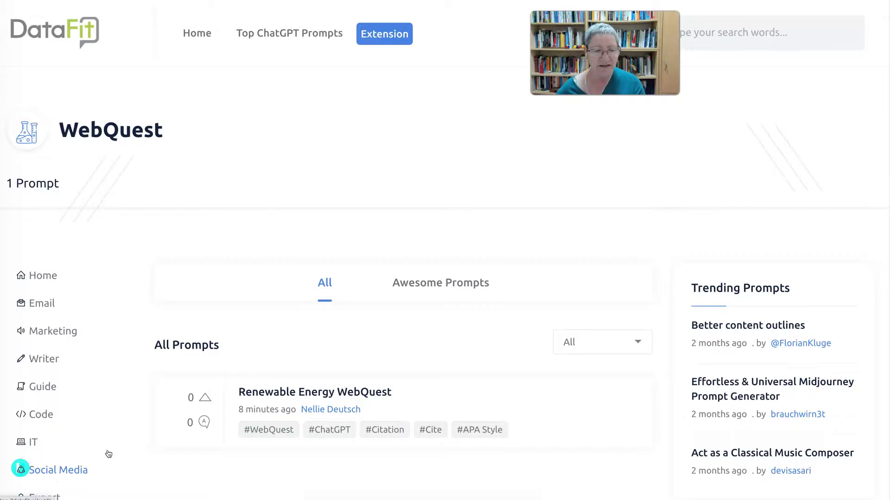
pyautogui.scroll(-2, 253, 221)
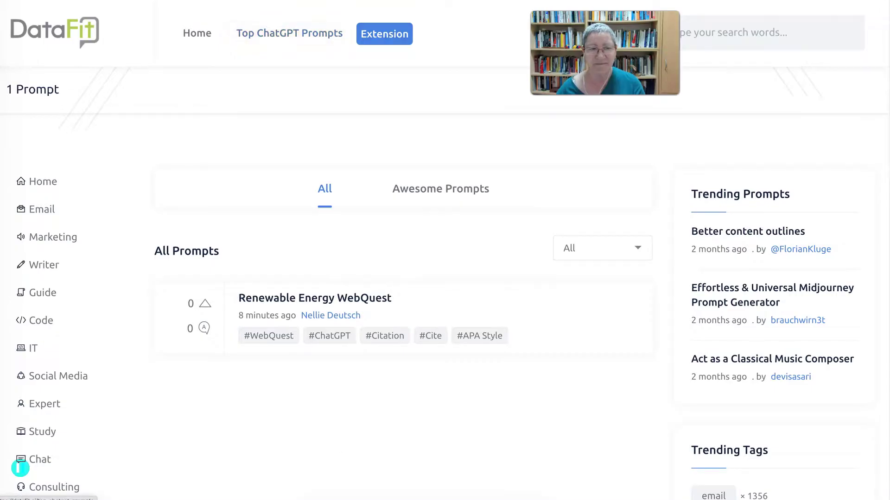
pyautogui.scroll(-7, 56, 267)
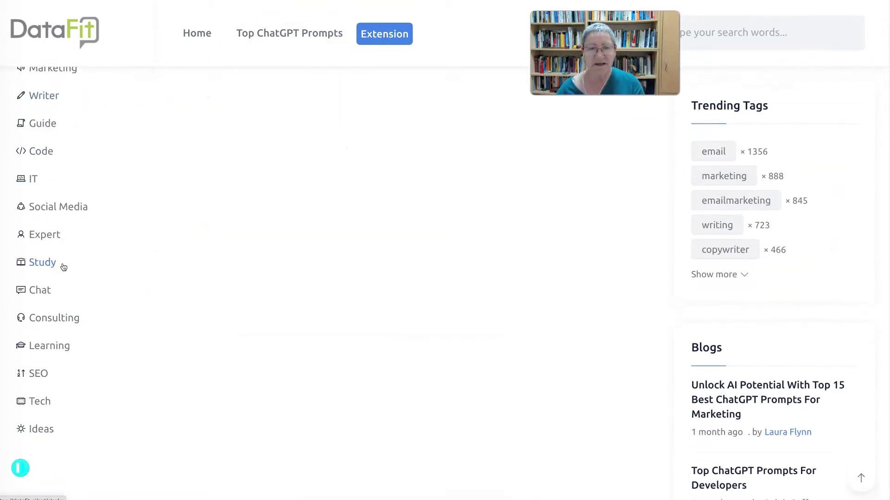
pyautogui.scroll(5, 254, 375)
pyautogui.scroll(4, 257, 377)
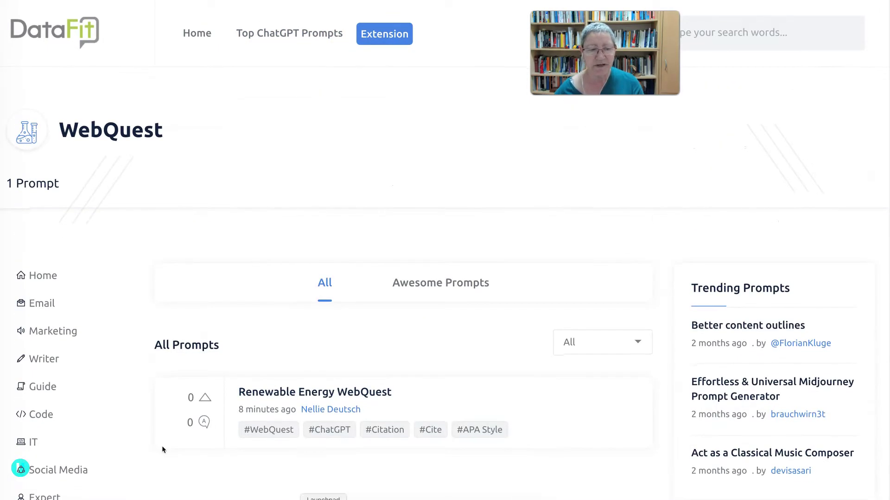